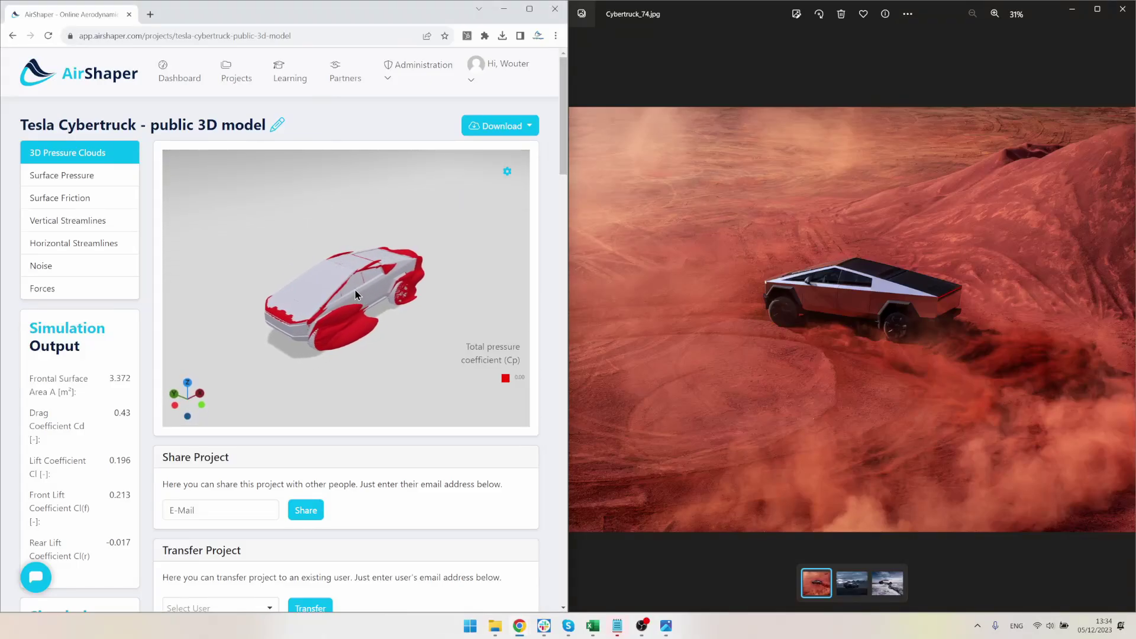
Step: Zoom into the pressure-cloud model, highlight the 0.43 drag coefficient, and orbit to a close side view
scroll(356, 306, up, 10)
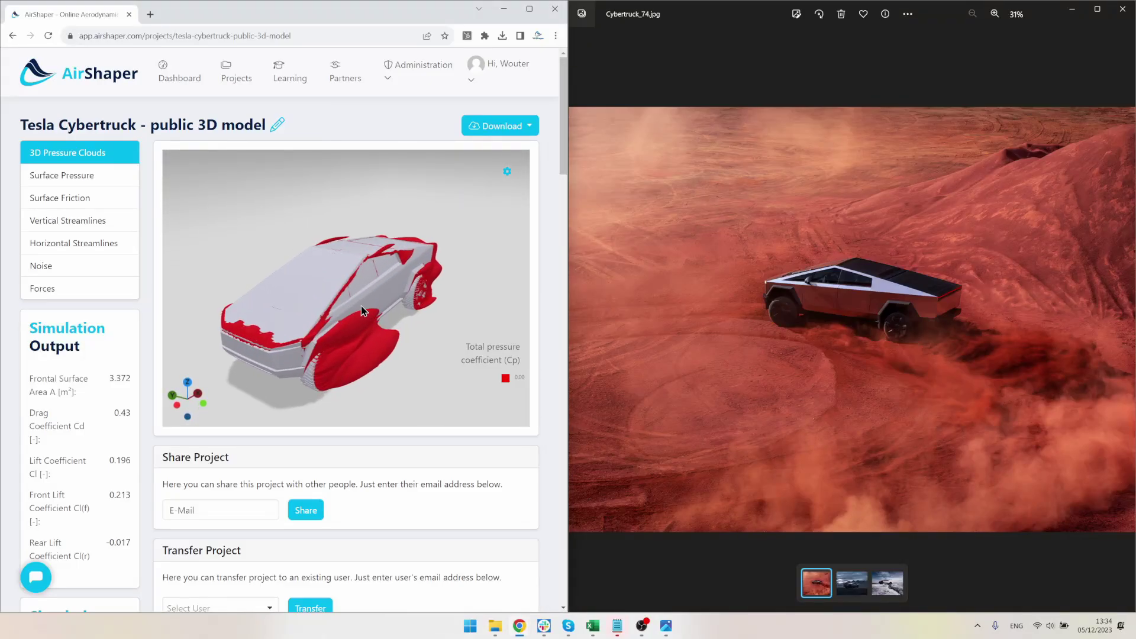
mouse_move(366, 277)
mouse_down()
mouse_move(319, 317)
mouse_move(397, 261)
mouse_move(346, 268)
mouse_move(345, 283)
mouse_move(365, 289)
mouse_up()
scroll(361, 287, up, 2)
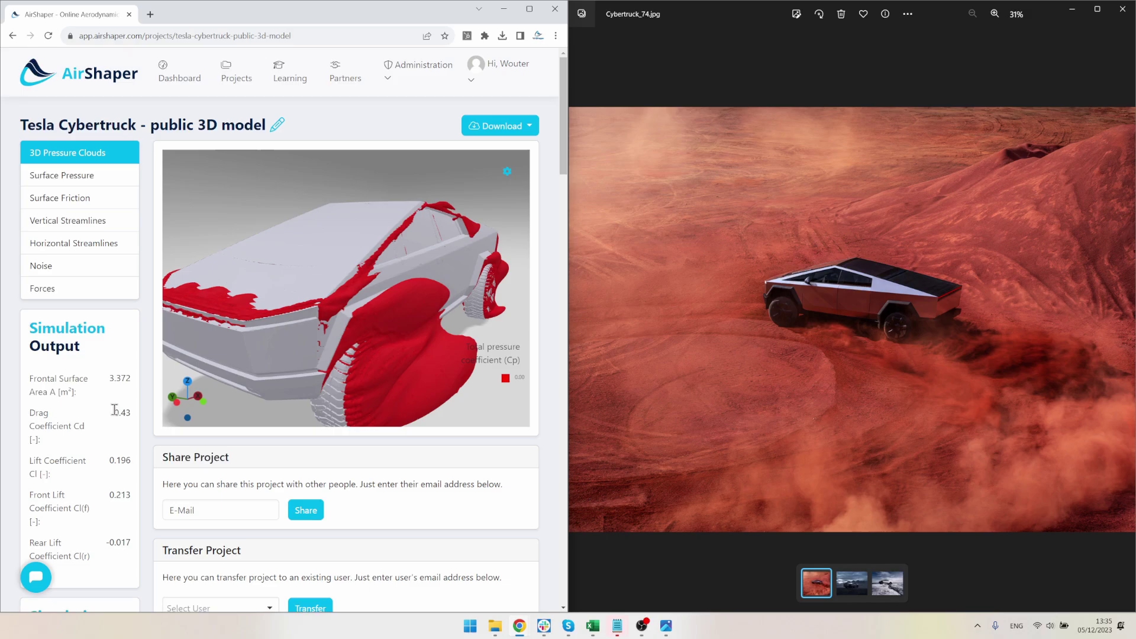
drag(115, 410, 133, 414)
drag(357, 233, 340, 234)
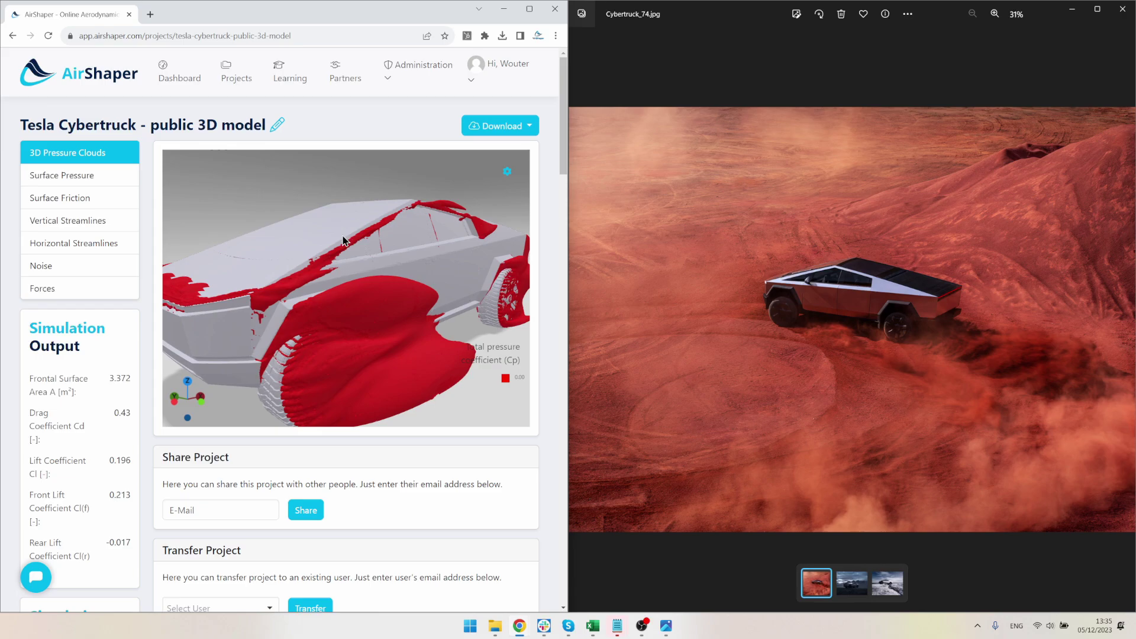
Step: Zoom Cybertruck_74.jpg to 459% along the roofline and windshield edge, then orbit the model's top and side
click(963, 308)
scroll(808, 254, up, 5)
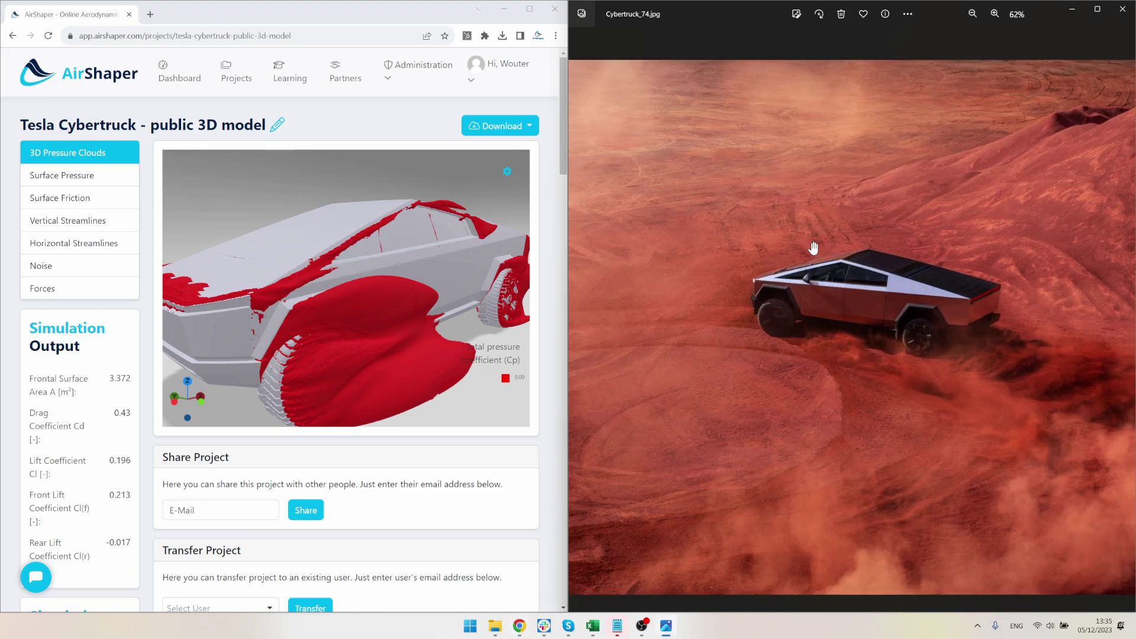
scroll(806, 261, up, 8)
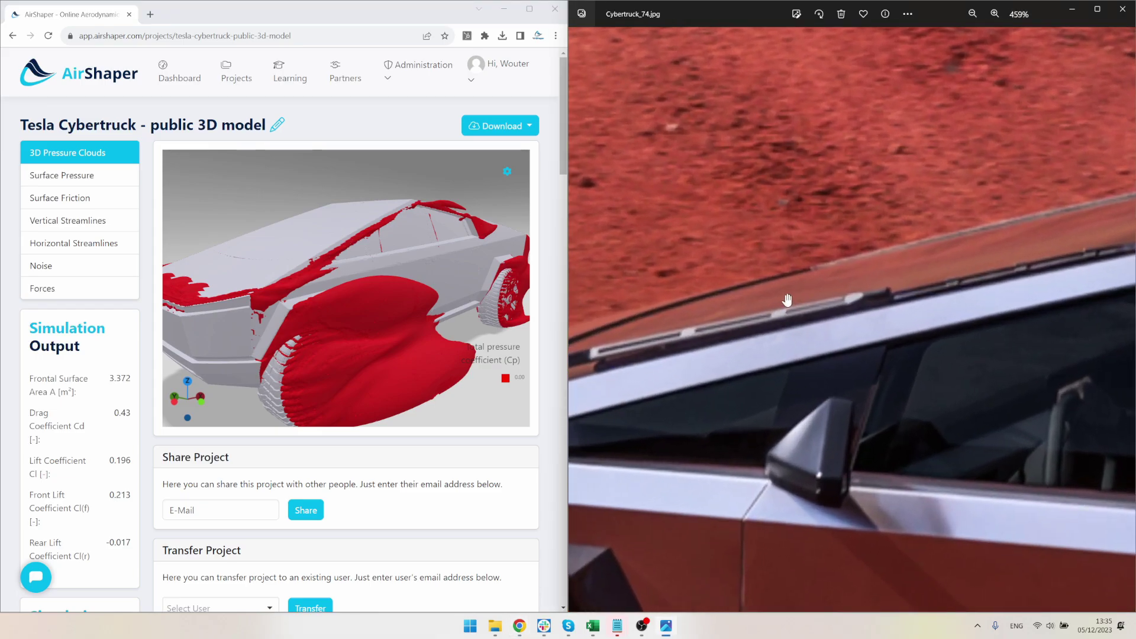
drag(777, 292, 819, 265)
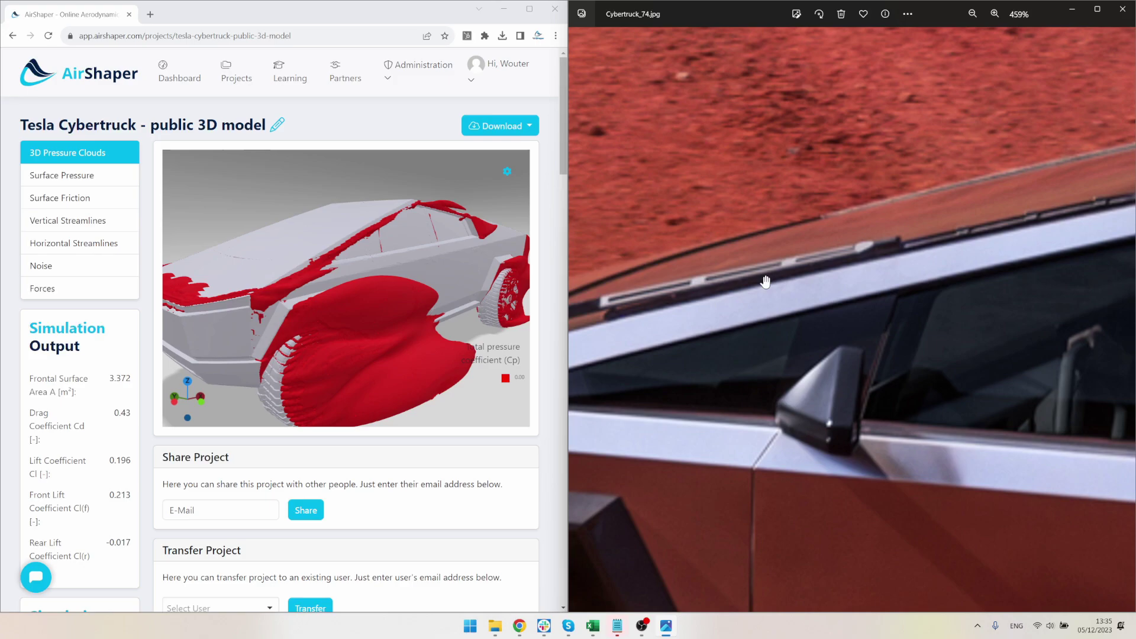
drag(768, 275, 802, 274)
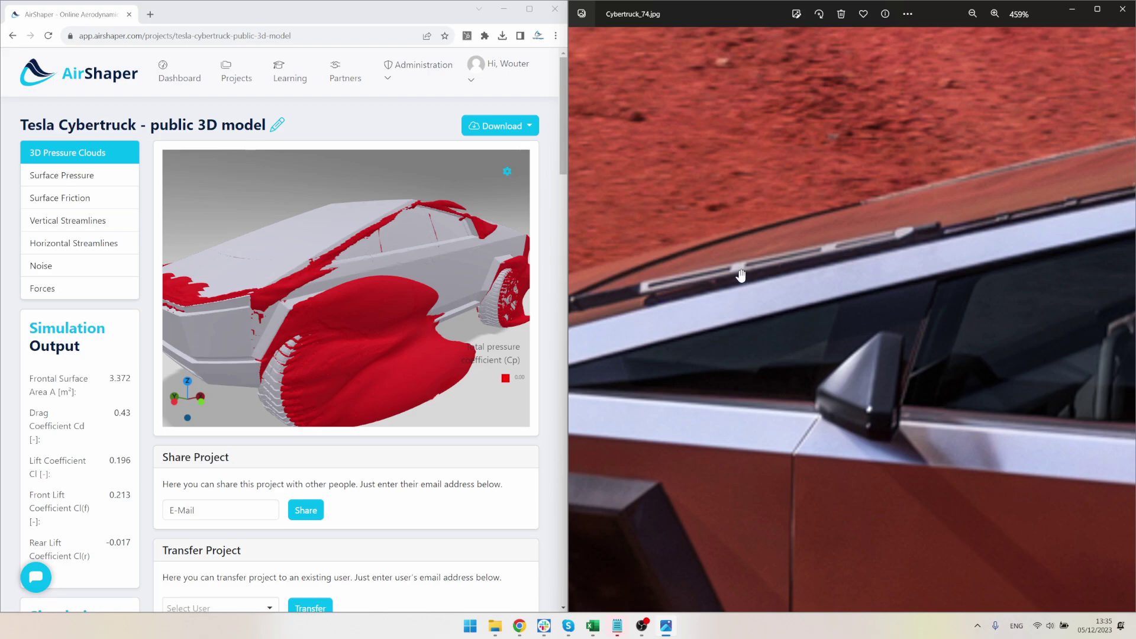
drag(410, 243, 379, 247)
scroll(377, 275, up, 3)
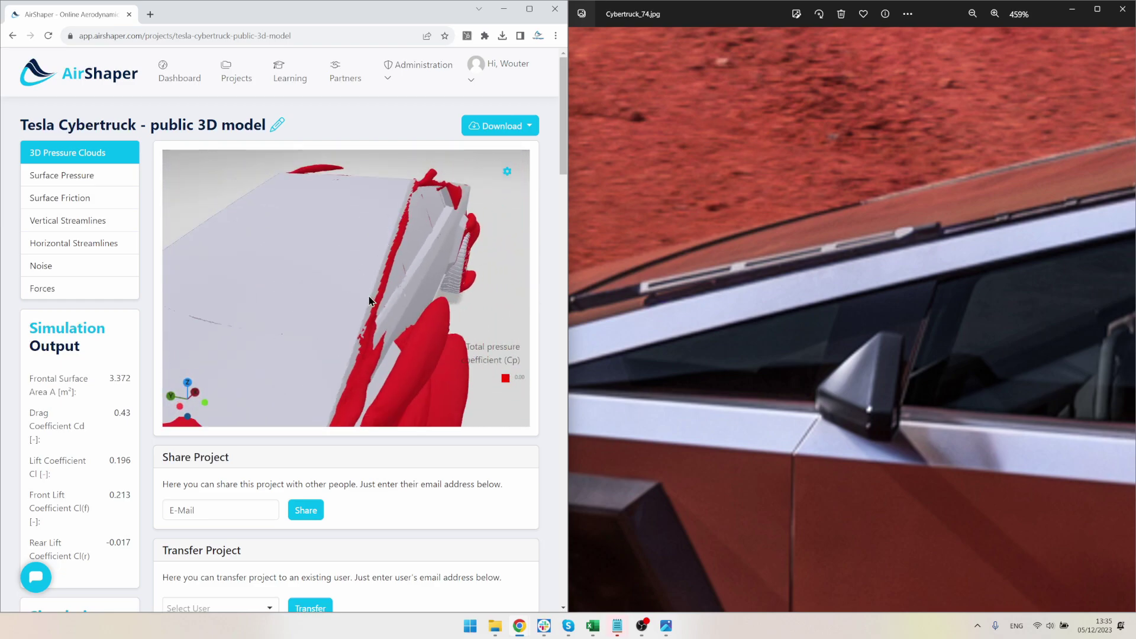
Step: Show the Surface Friction results and orbit toward the windshield edge
drag(369, 301, 286, 278)
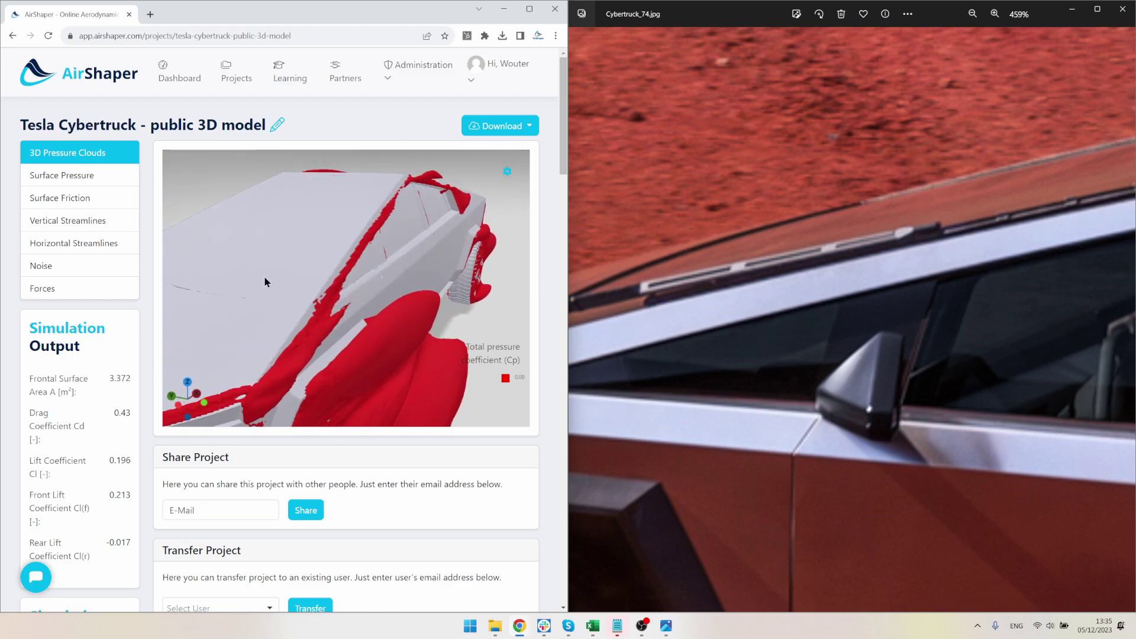
click(75, 201)
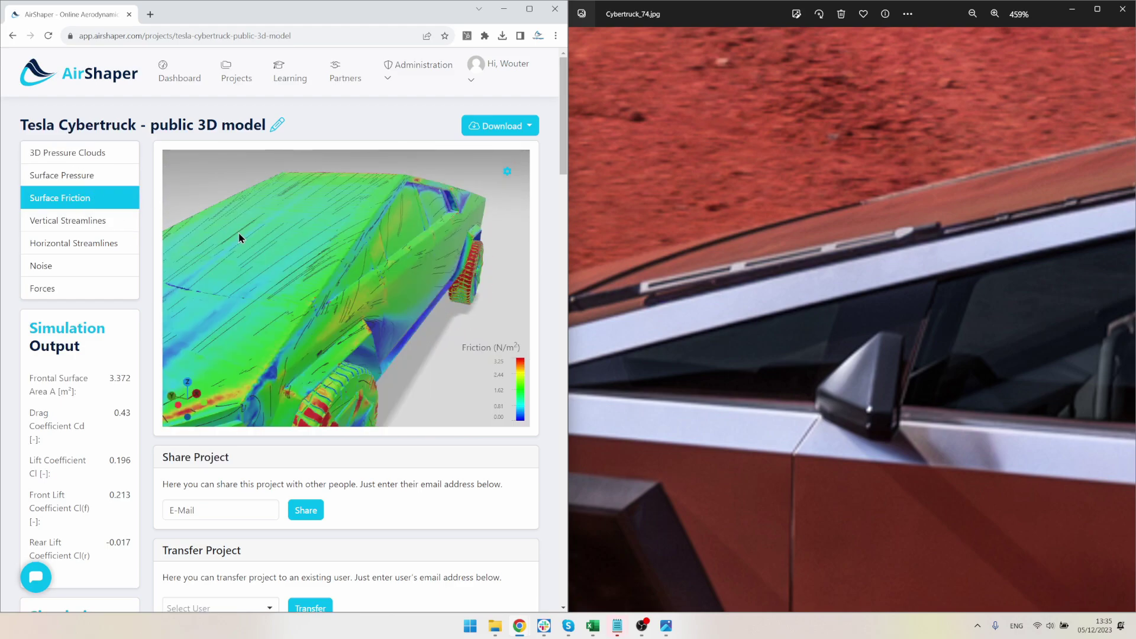
scroll(312, 283, up, 5)
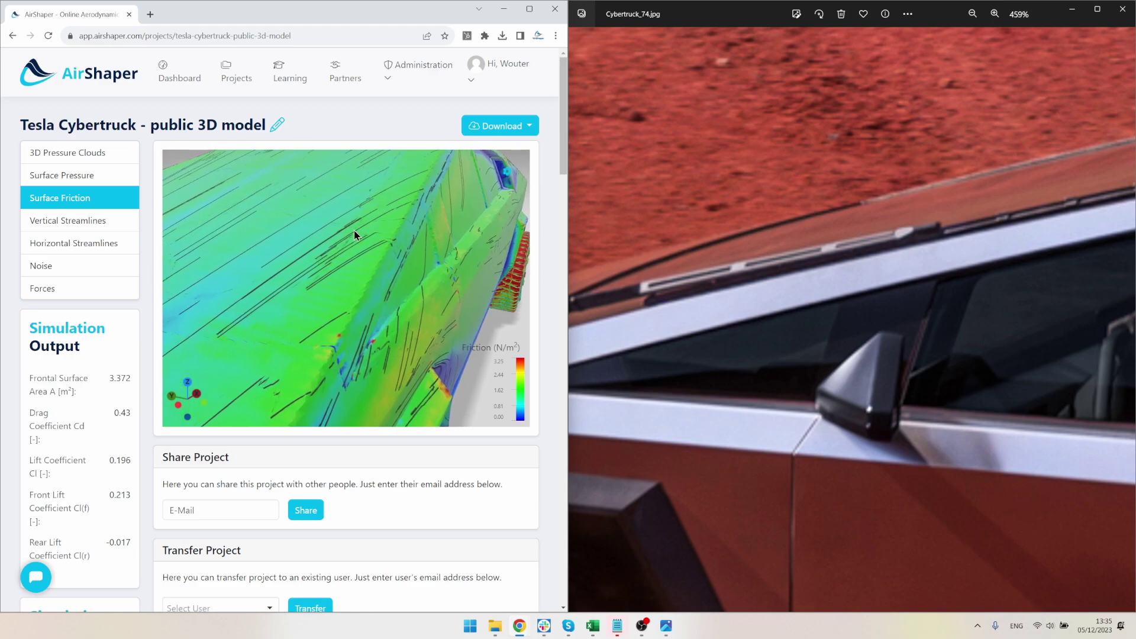
drag(363, 225, 399, 196)
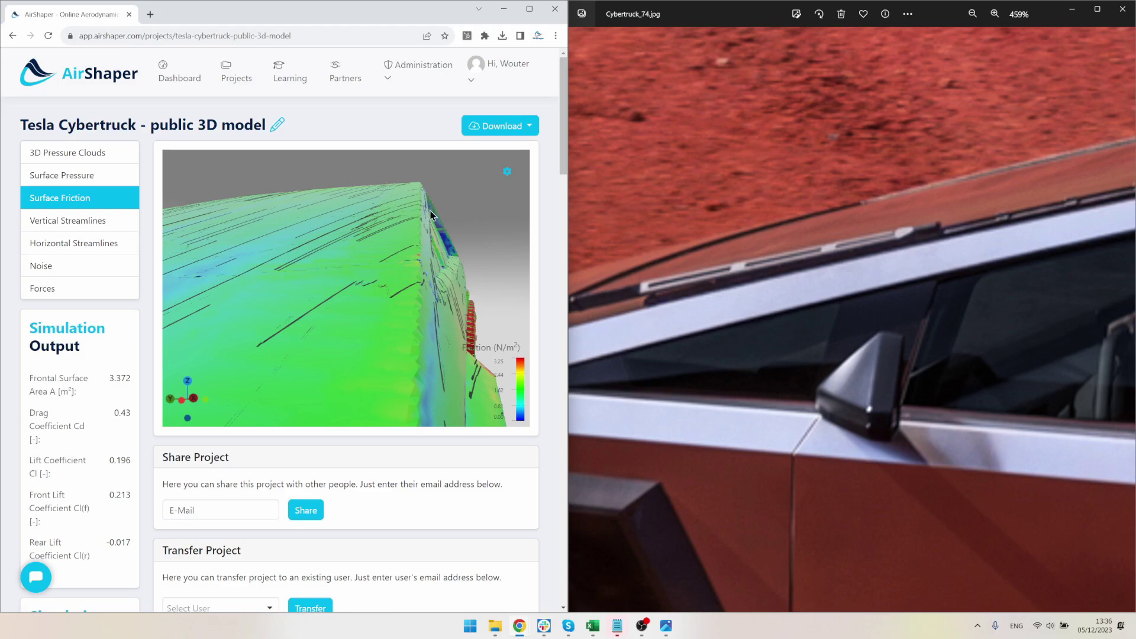
Step: Return to 3D Pressure Clouds and zoom and orbit onto the roof and window edge
click(94, 155)
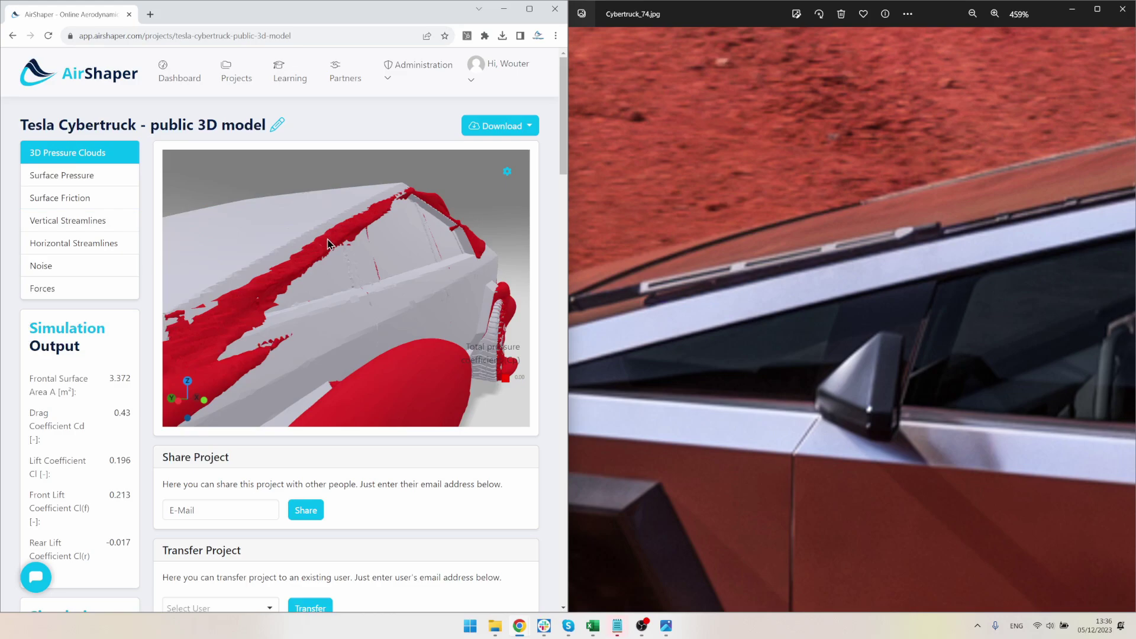
drag(344, 247, 357, 287)
scroll(360, 282, up, 5)
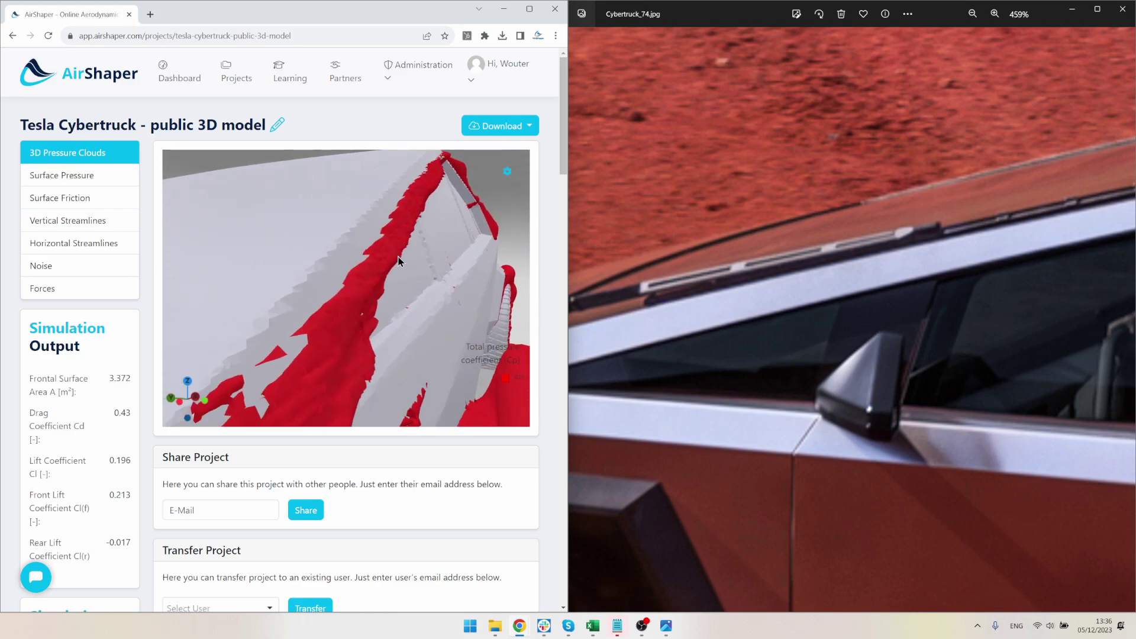
scroll(434, 255, down, 3)
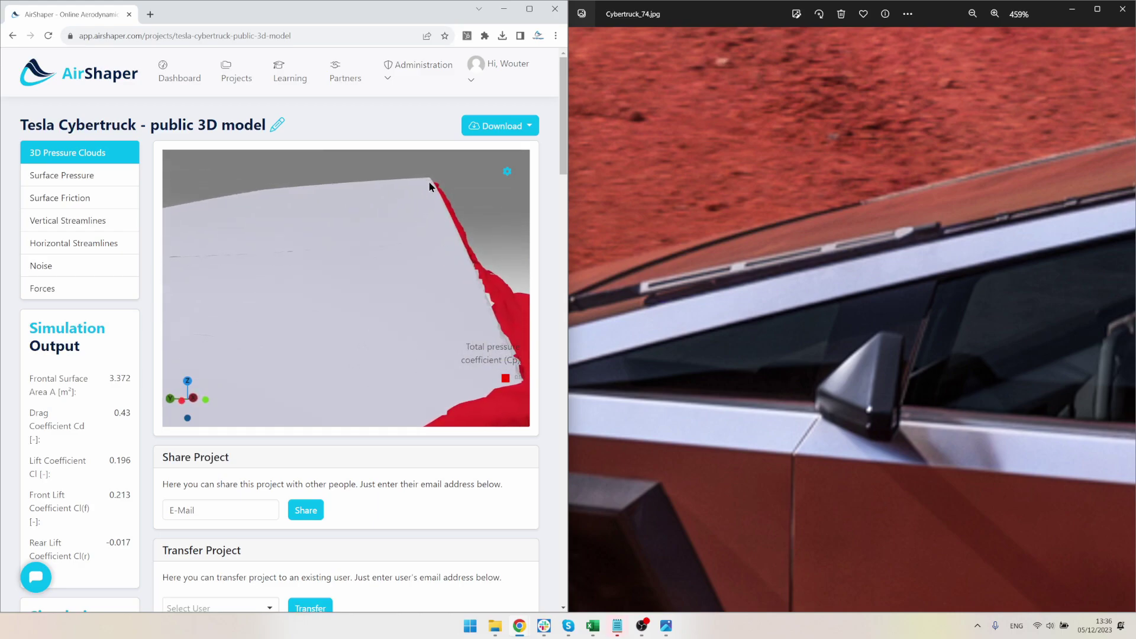
scroll(413, 219, down, 2)
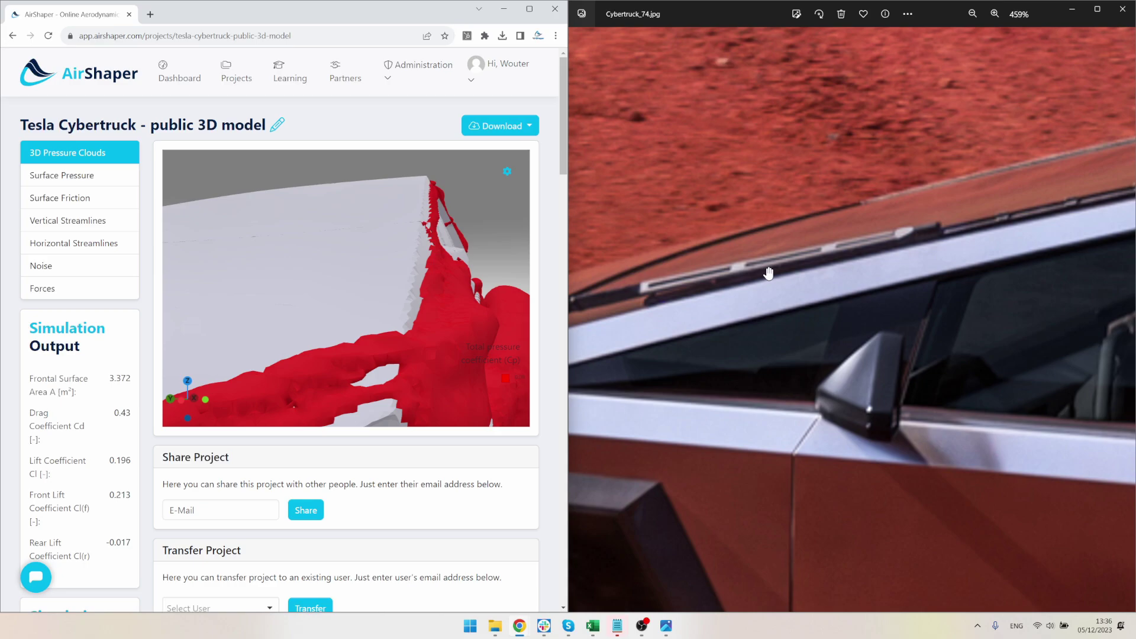
mouse_move(412, 232)
mouse_down()
mouse_move(413, 223)
mouse_move(401, 246)
mouse_up()
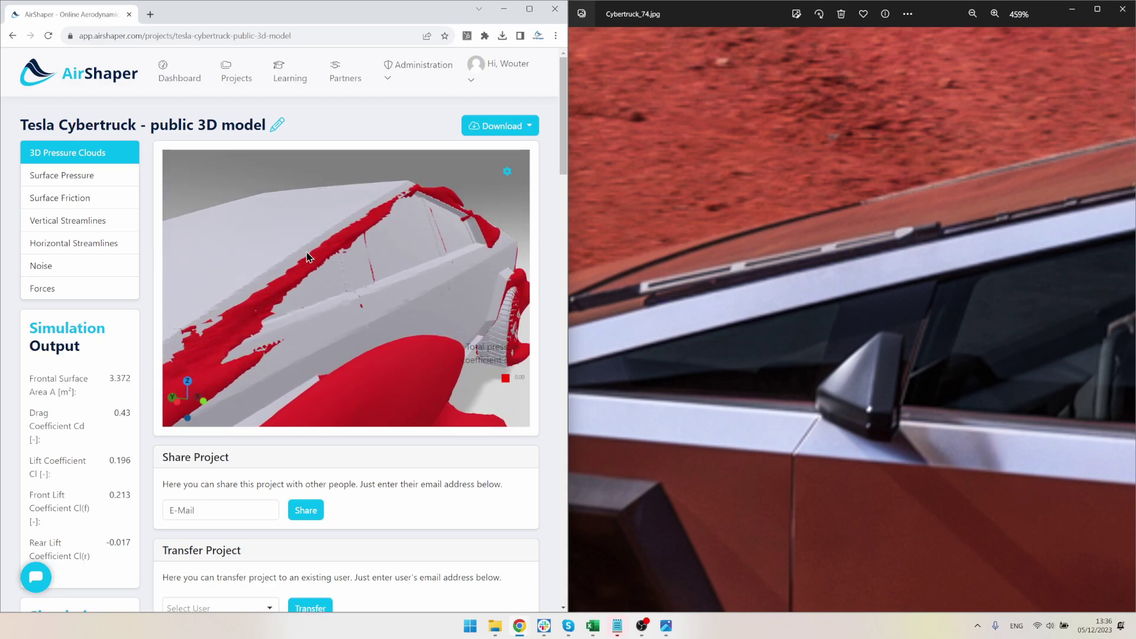
drag(315, 255, 346, 259)
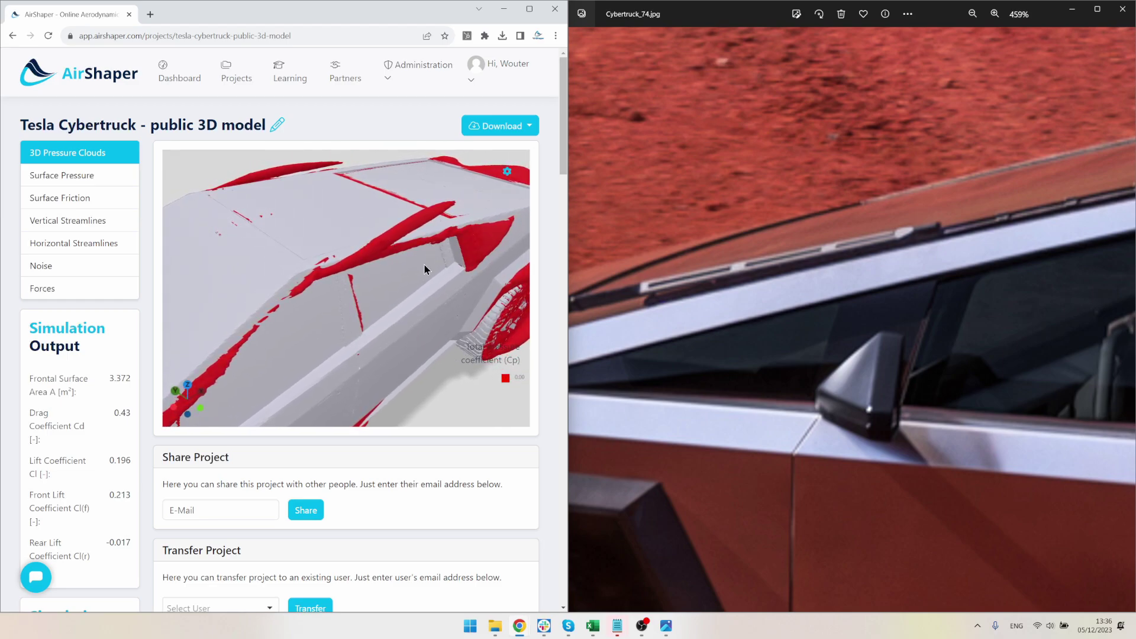
drag(424, 266, 388, 230)
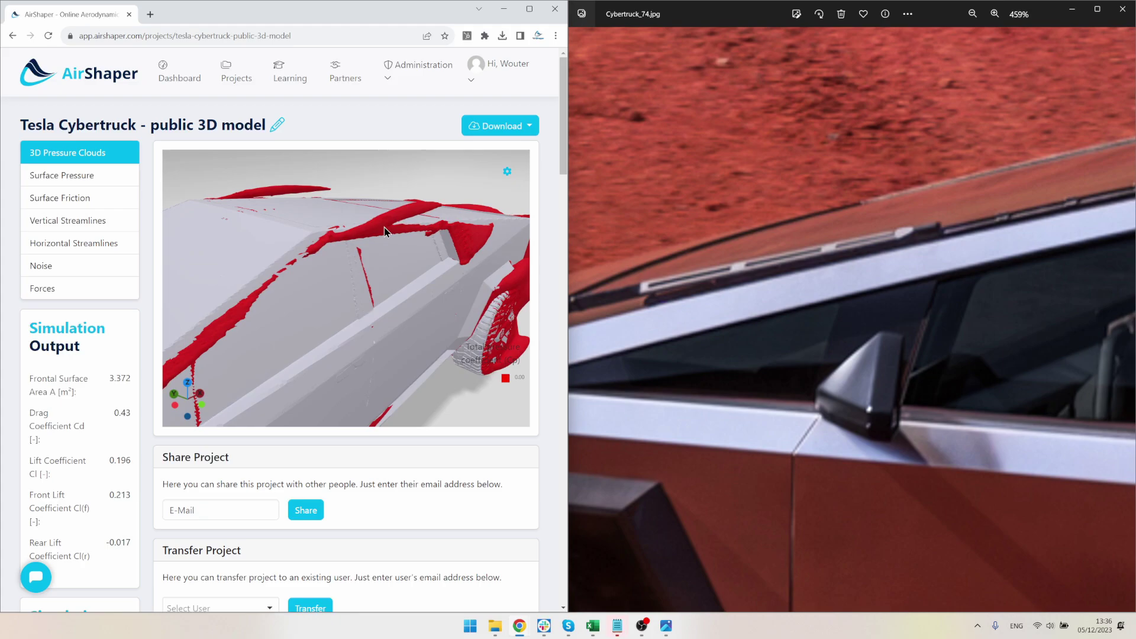
Step: Advance Photos to the snowy Cybertruck_79.jpg and orbit the model to view the roof from the front
scroll(866, 308, down, 5)
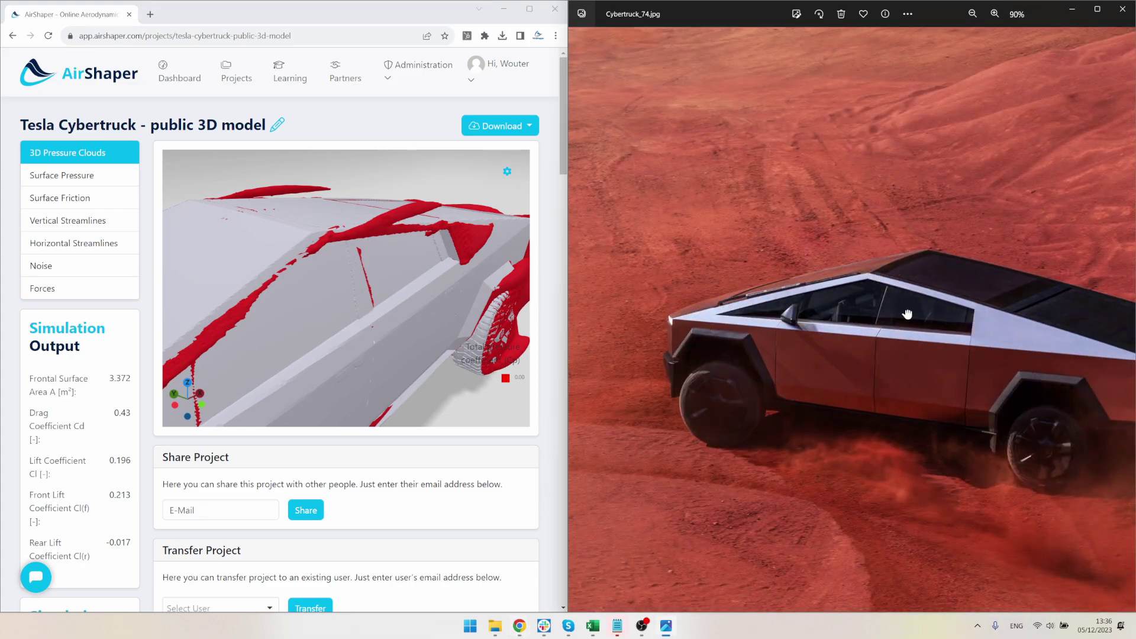
scroll(871, 314, down, 4)
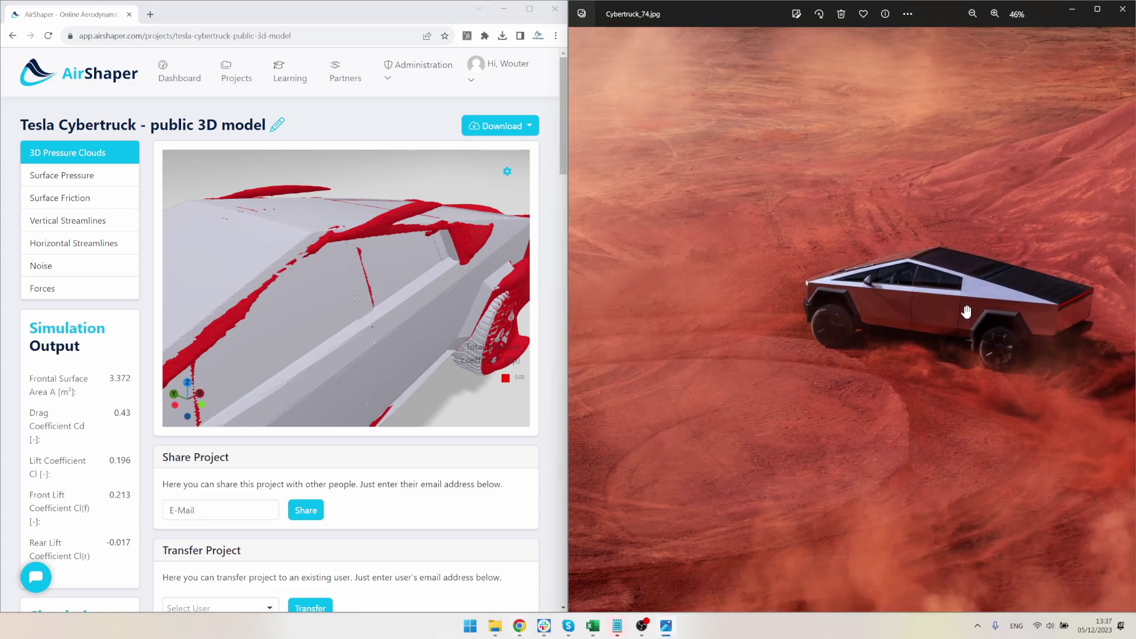
key(Right)
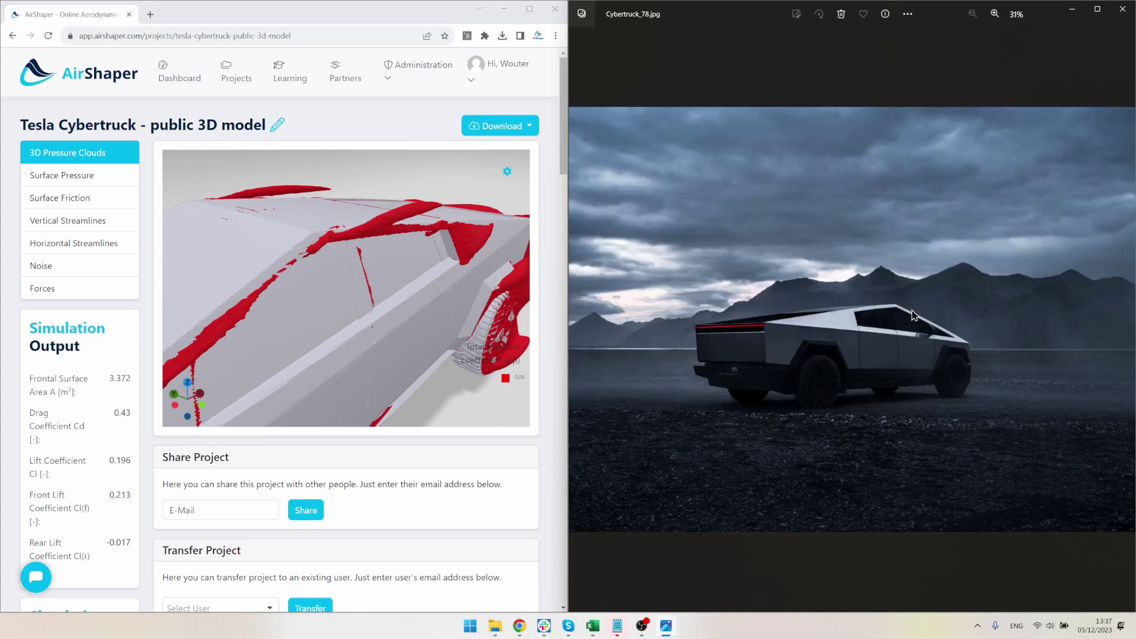
key(Right)
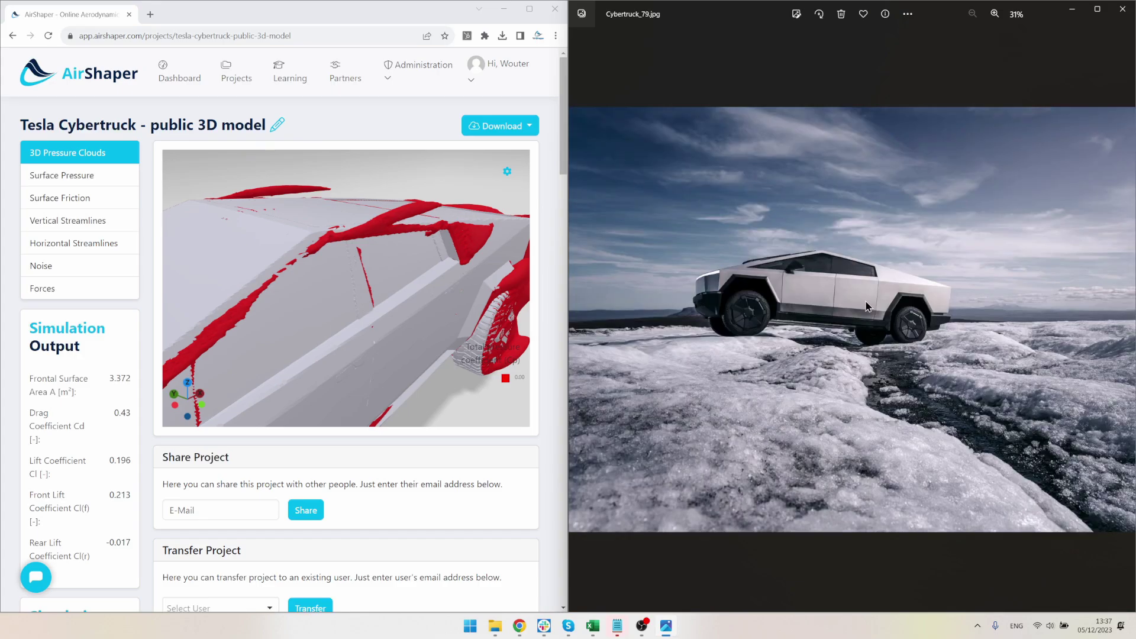
scroll(875, 267, up, 5)
scroll(848, 229, up, 1)
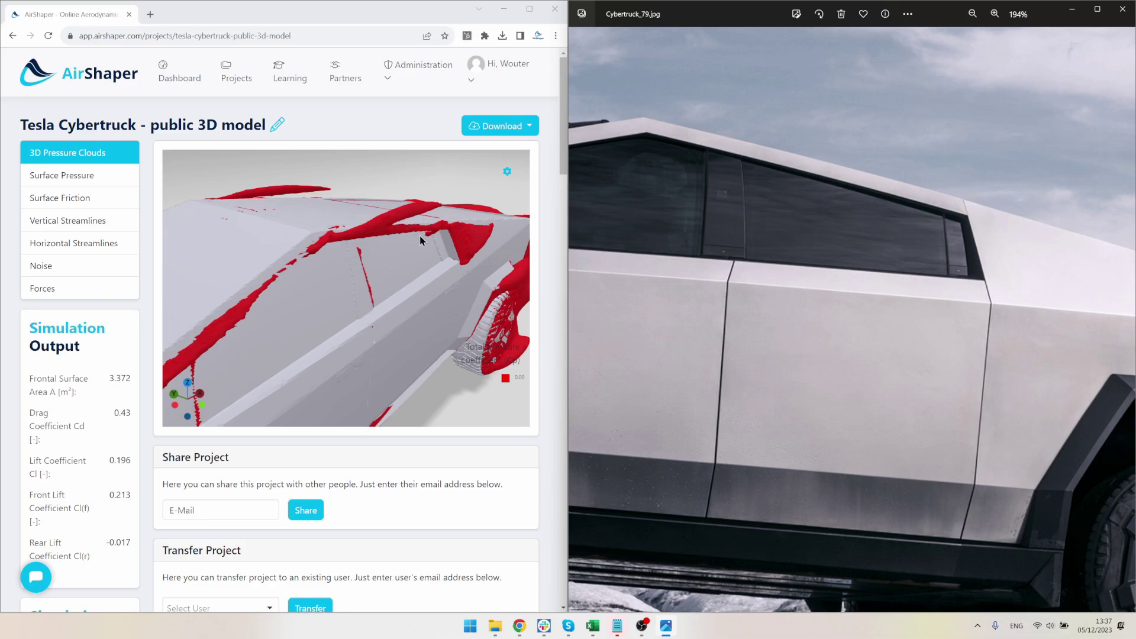
drag(385, 235, 345, 310)
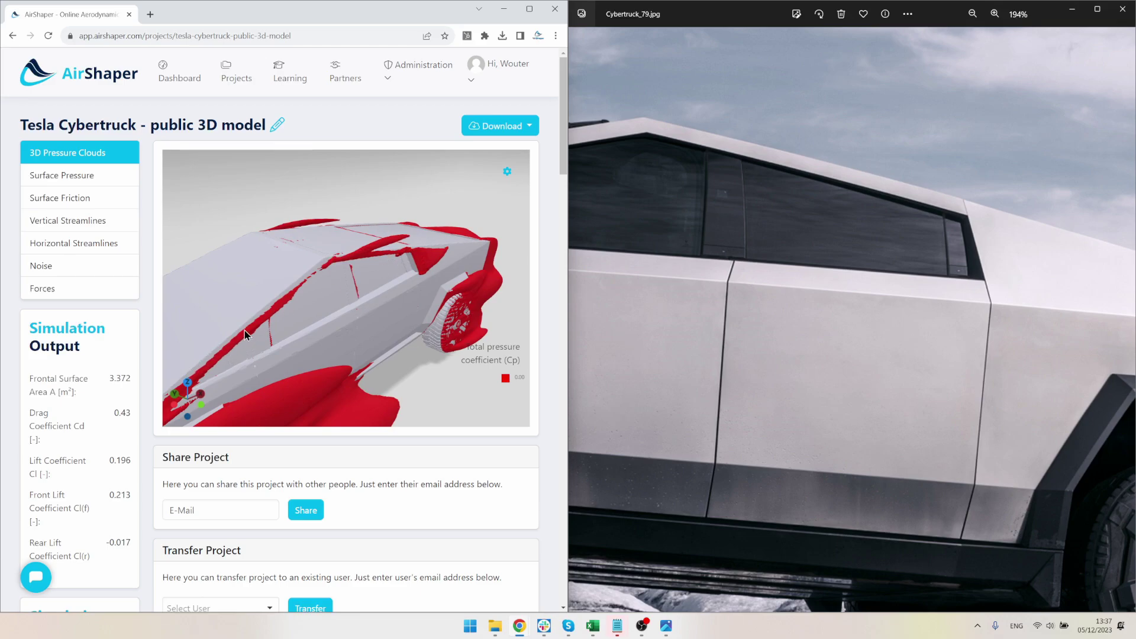
drag(364, 271, 402, 293)
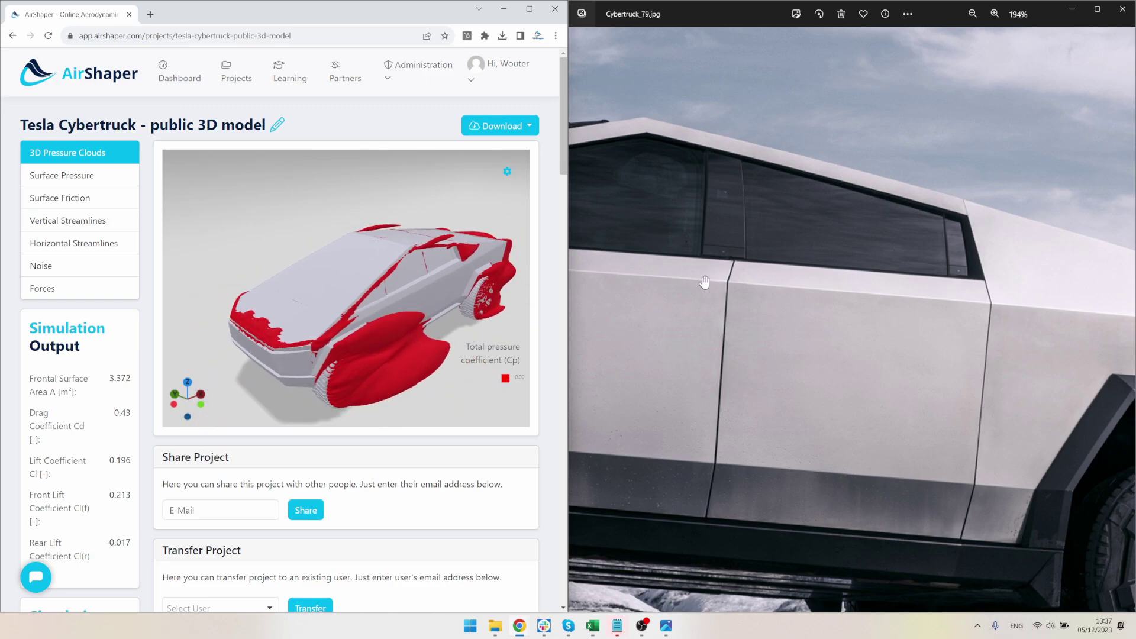
Step: Zoom Cybertruck_79.jpg to 235% and pan onto the truck's front corner
click(704, 284)
scroll(740, 323, down, 5)
scroll(750, 322, down, 4)
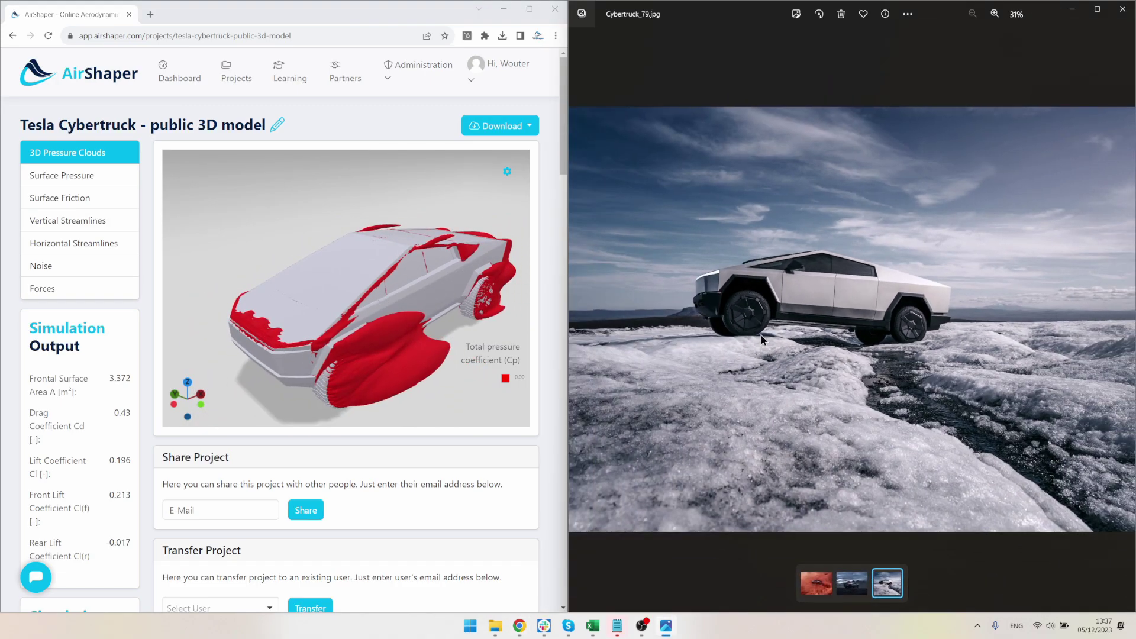
scroll(700, 279, up, 6)
drag(700, 279, 845, 302)
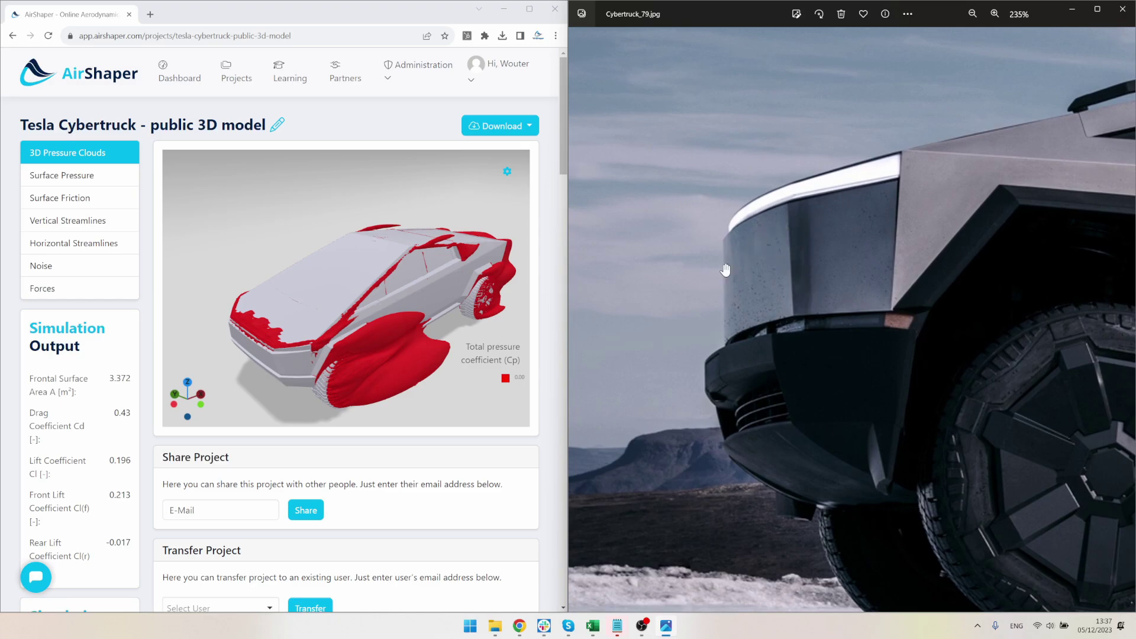
Step: Display Surface Pressure and orbit from the front view to the roof, side and front wheel
drag(342, 332, 364, 299)
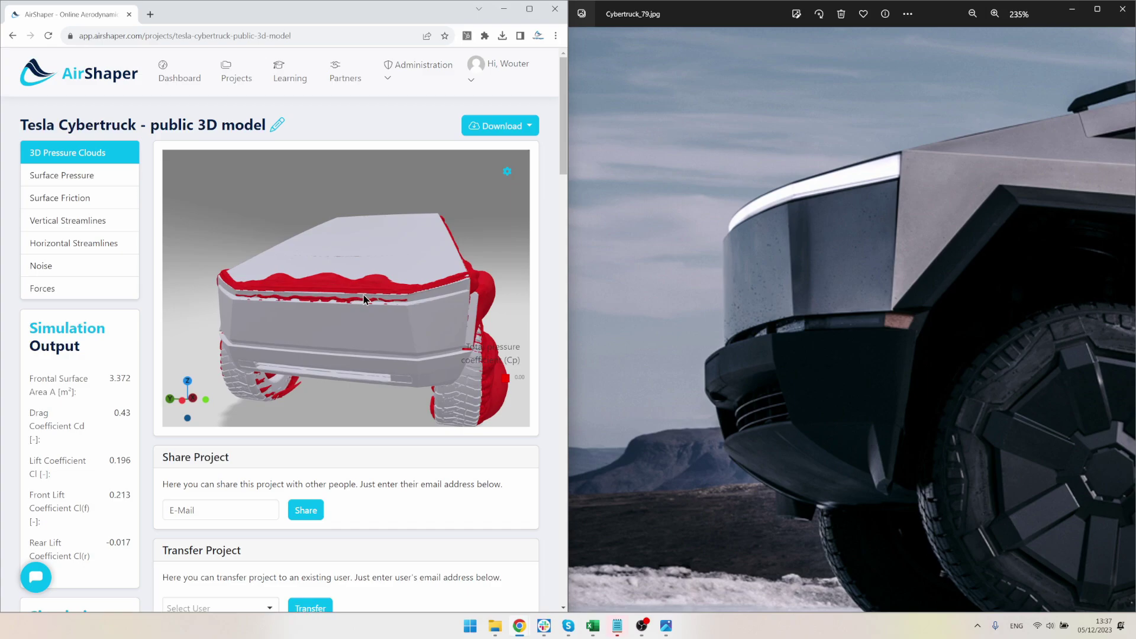
click(81, 178)
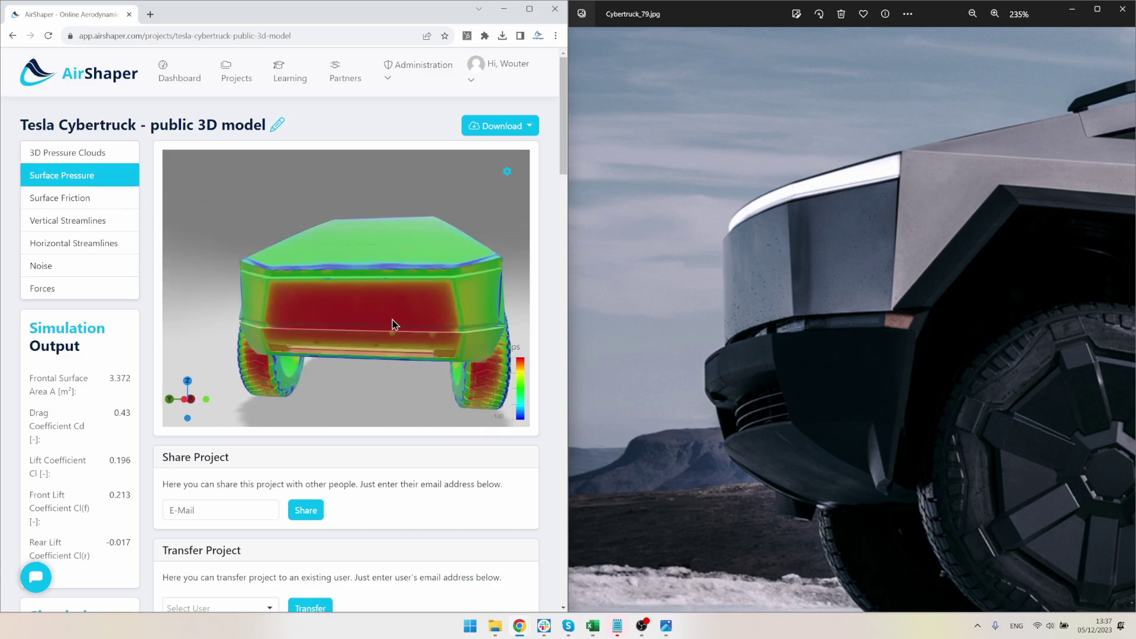
drag(392, 323, 279, 329)
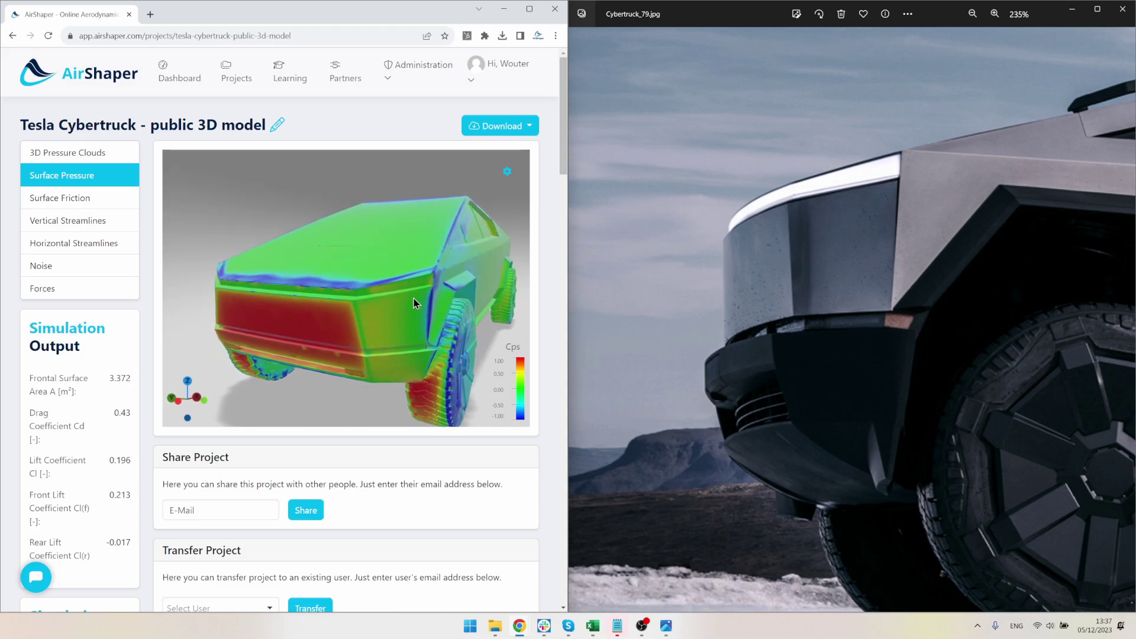
drag(340, 301, 272, 283)
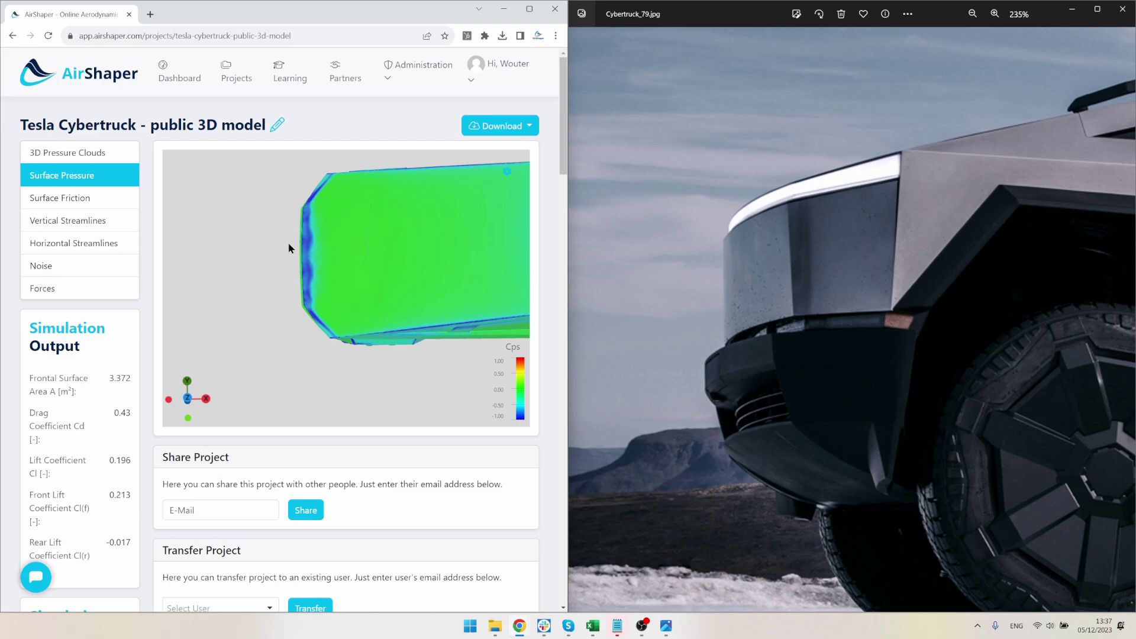
drag(282, 267, 272, 314)
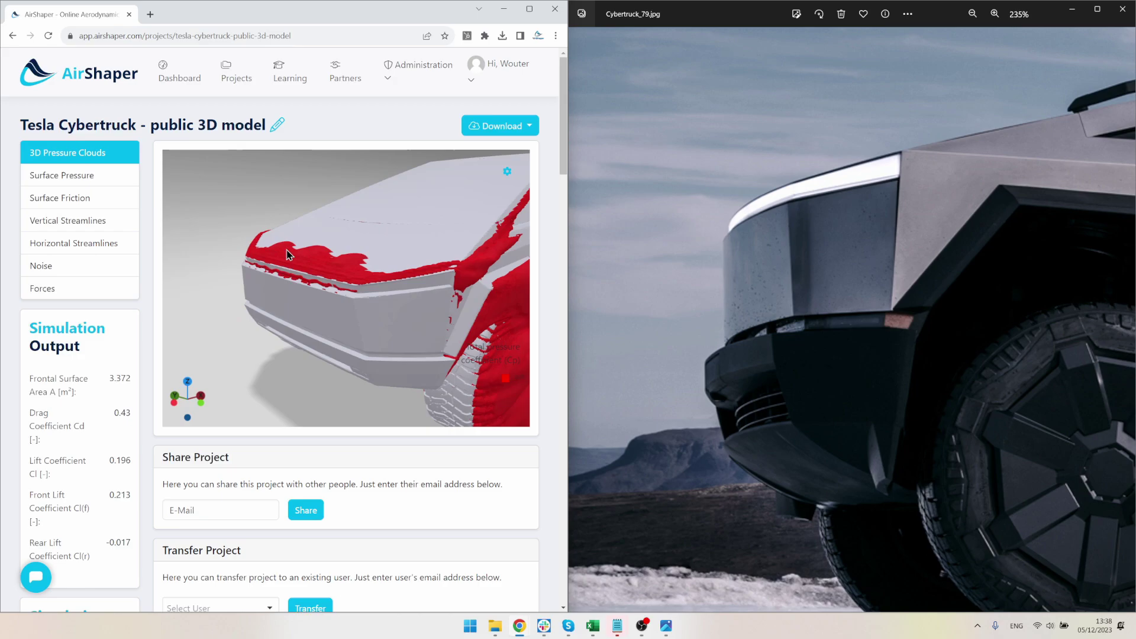
drag(310, 294, 255, 275)
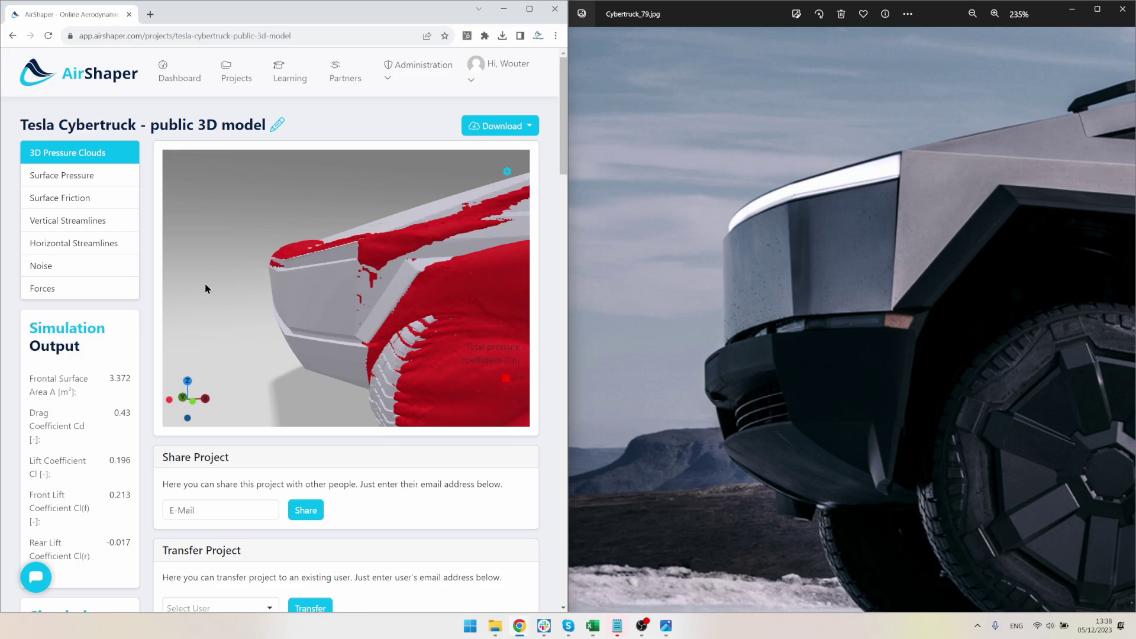
Step: Check the Forces results, pan the photo's front corner, and orbit back to pressure clouds at the front wheel
click(83, 288)
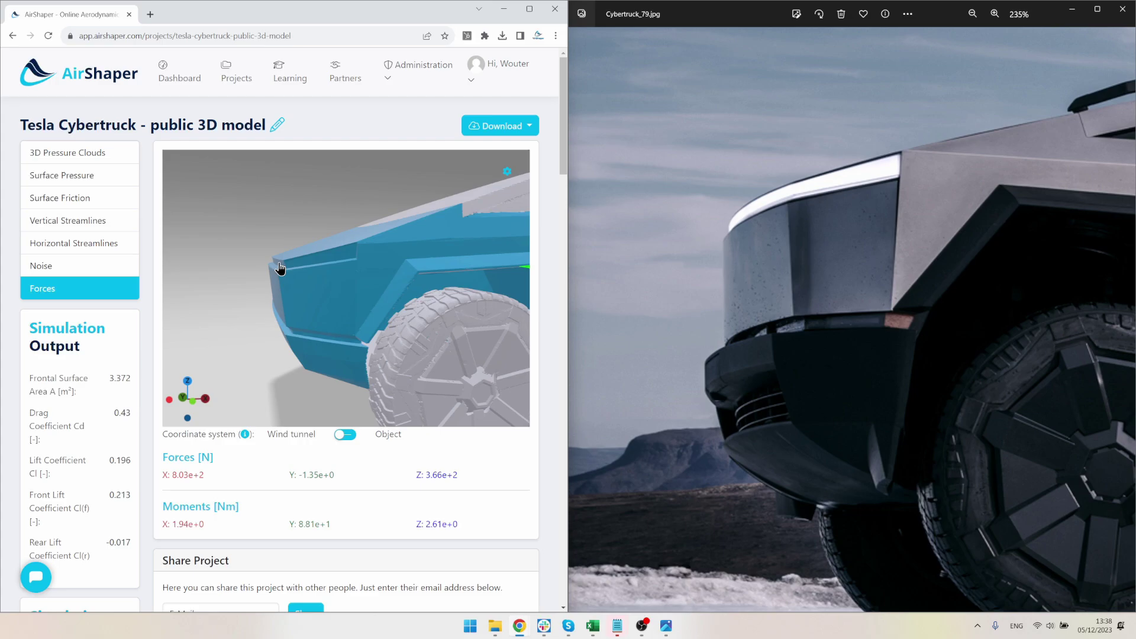
drag(760, 210, 744, 234)
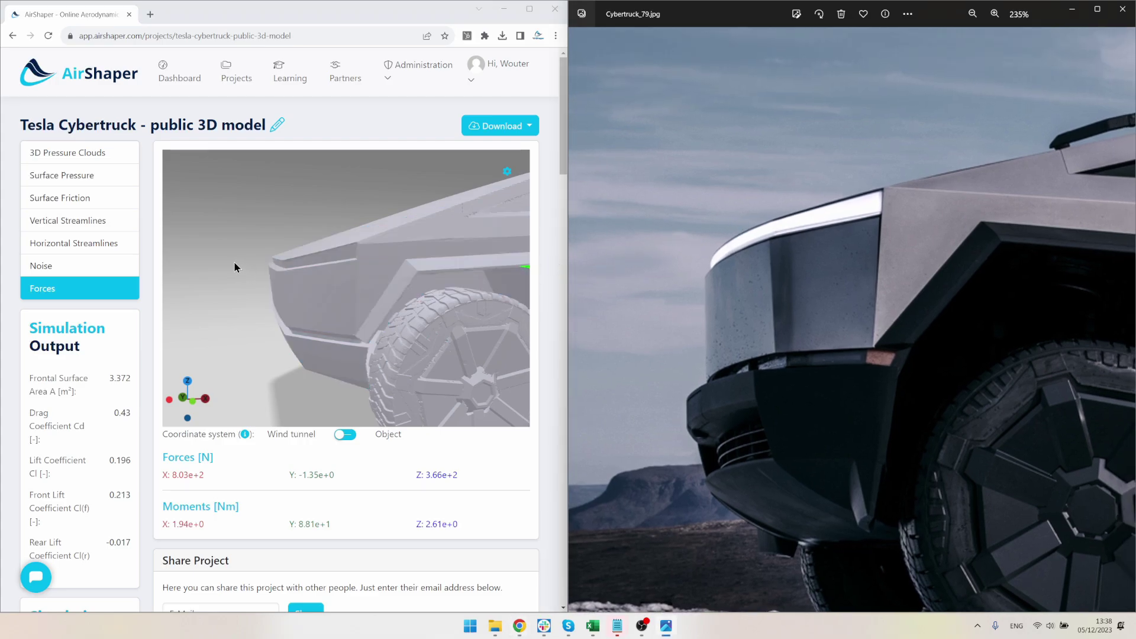
scroll(265, 281, up, 3)
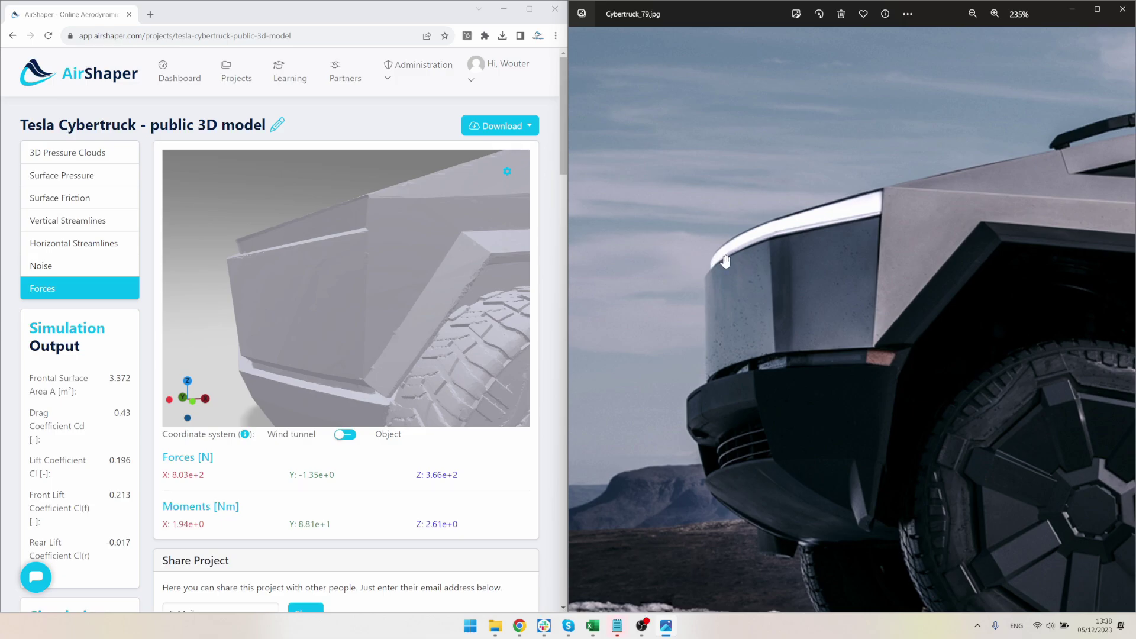
drag(370, 246, 332, 355)
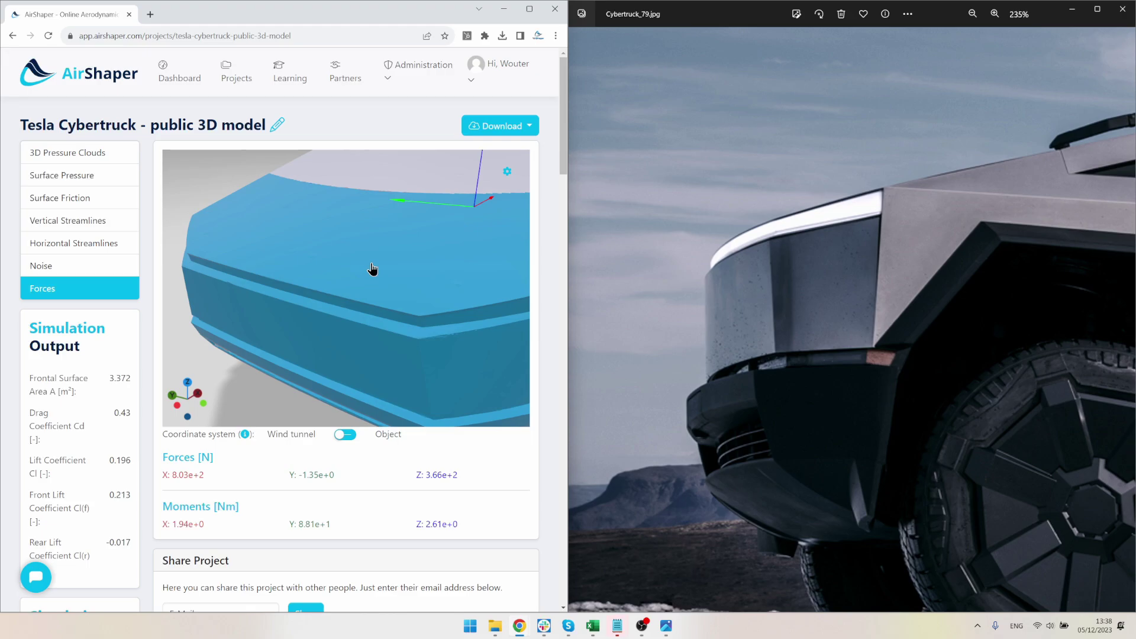
drag(372, 269, 335, 272)
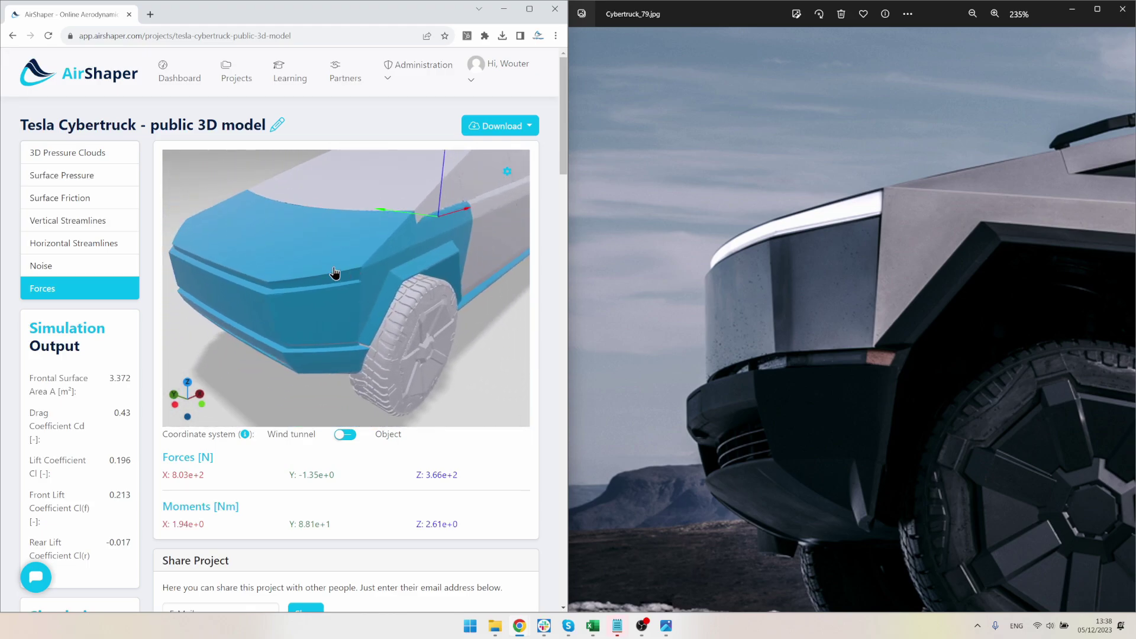
click(91, 153)
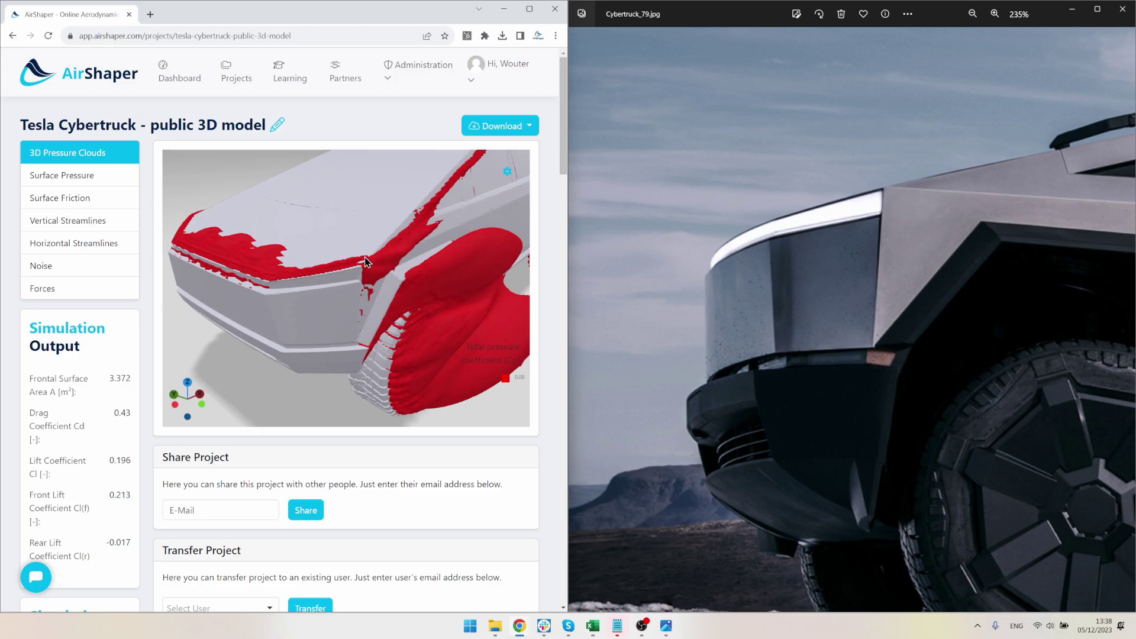
Step: Check Forces from the front again, then return to pressure clouds with the truck's front facing the viewer
scroll(372, 268, up, 3)
drag(371, 269, 451, 246)
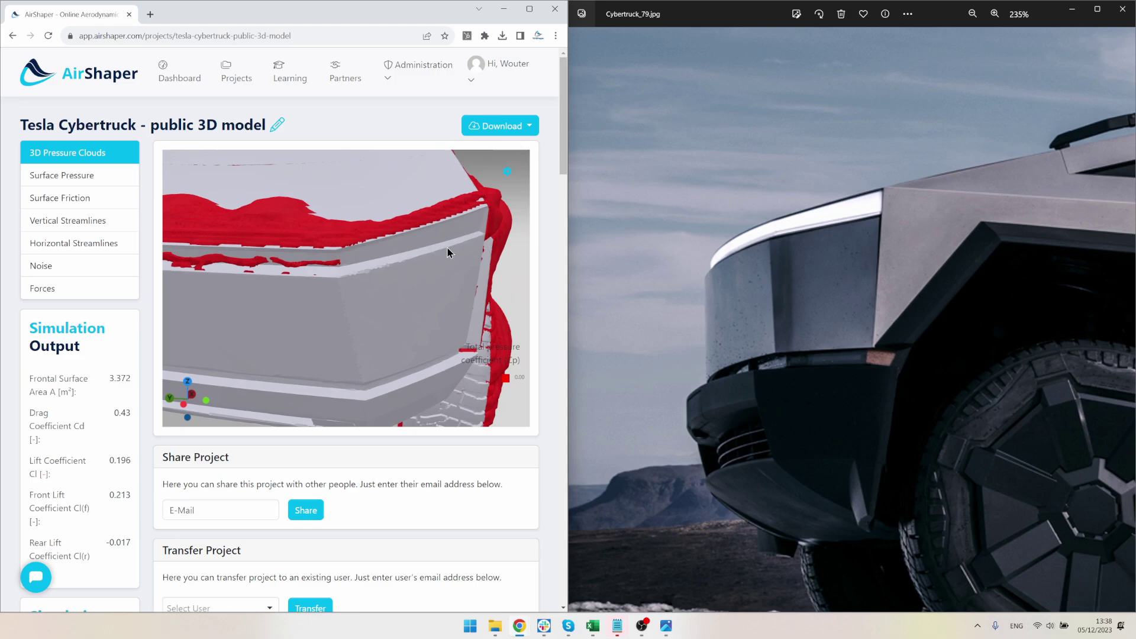
click(109, 293)
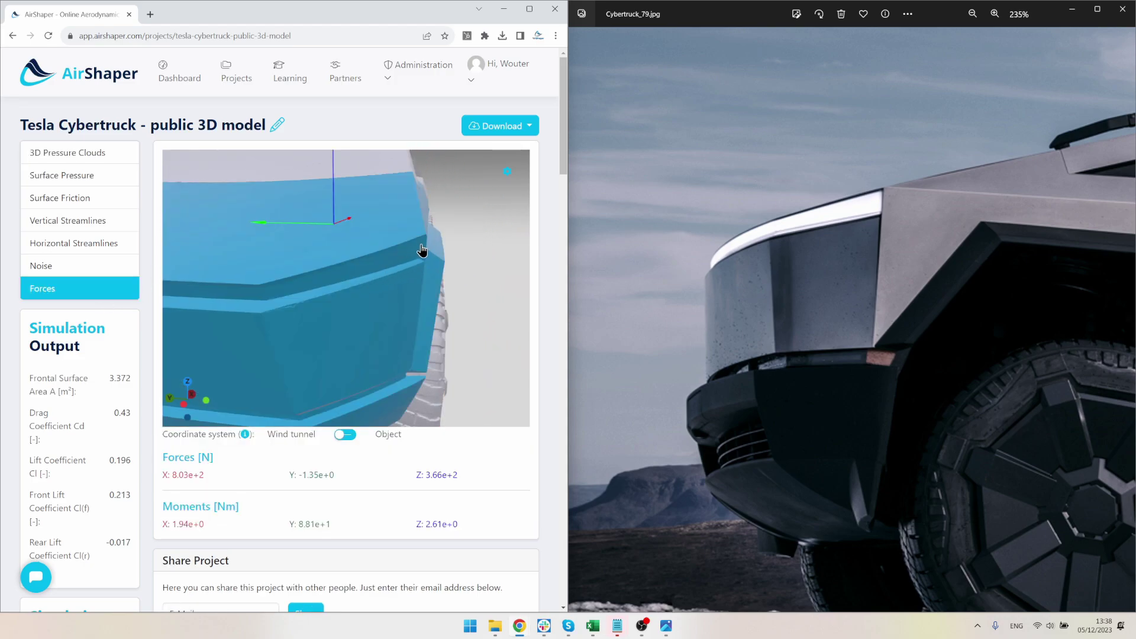
drag(416, 271, 330, 274)
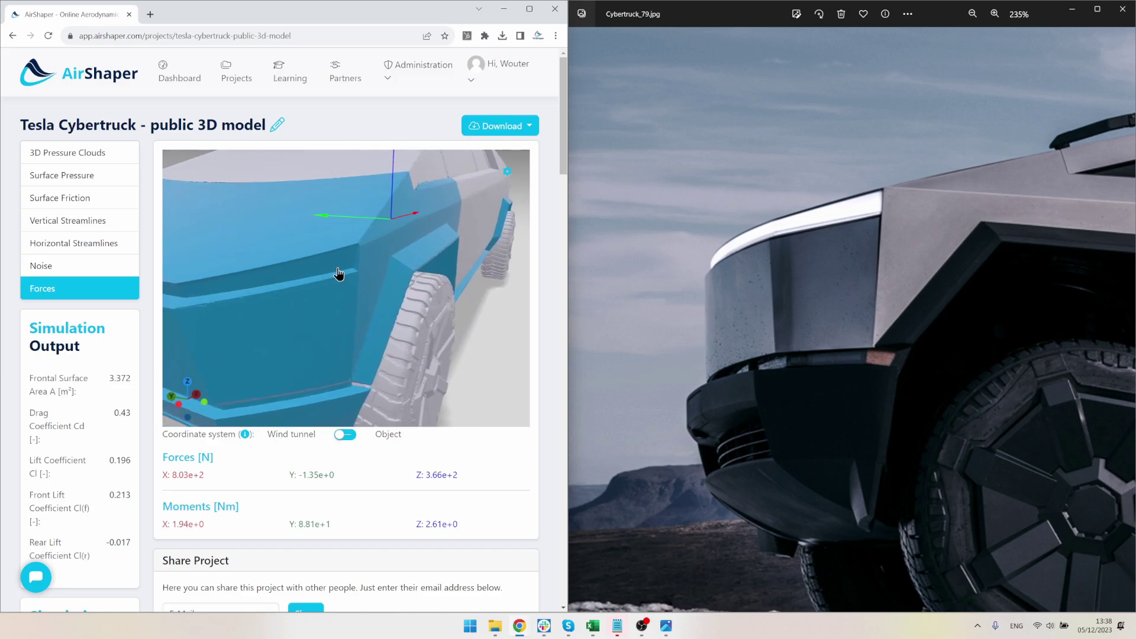
click(136, 154)
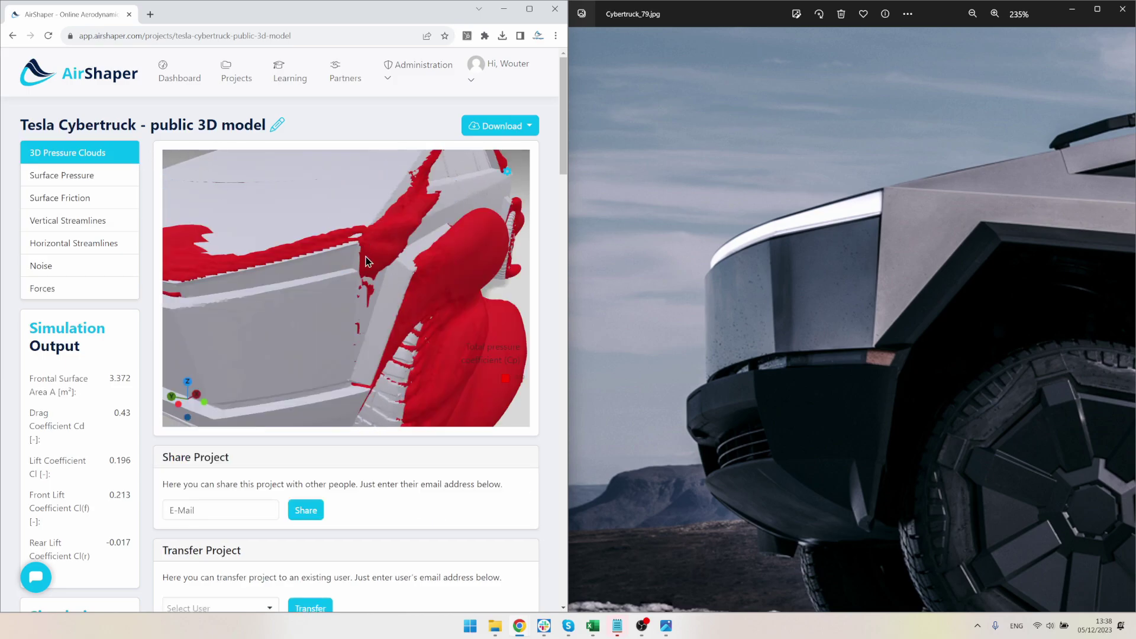
scroll(364, 258, down, 3)
drag(368, 265, 212, 279)
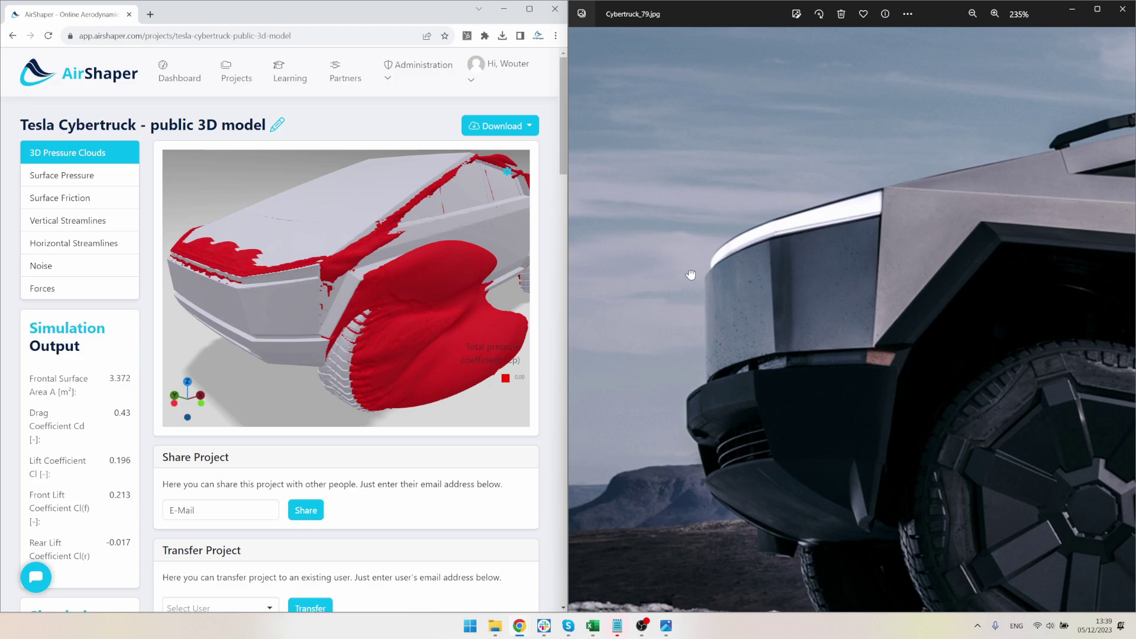
Step: Browse Cybertruck_78 and the red desert photo, return to Cybertruck_79.jpg at 345%, and orbit to the wheel arch
click(722, 305)
scroll(734, 320, down, 10)
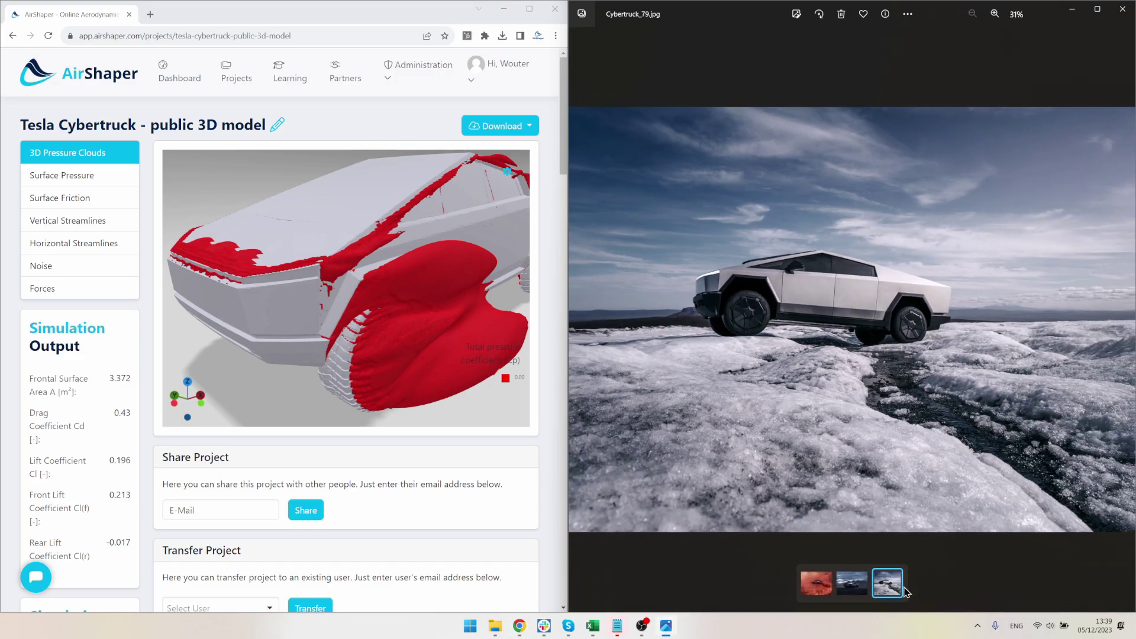
click(853, 585)
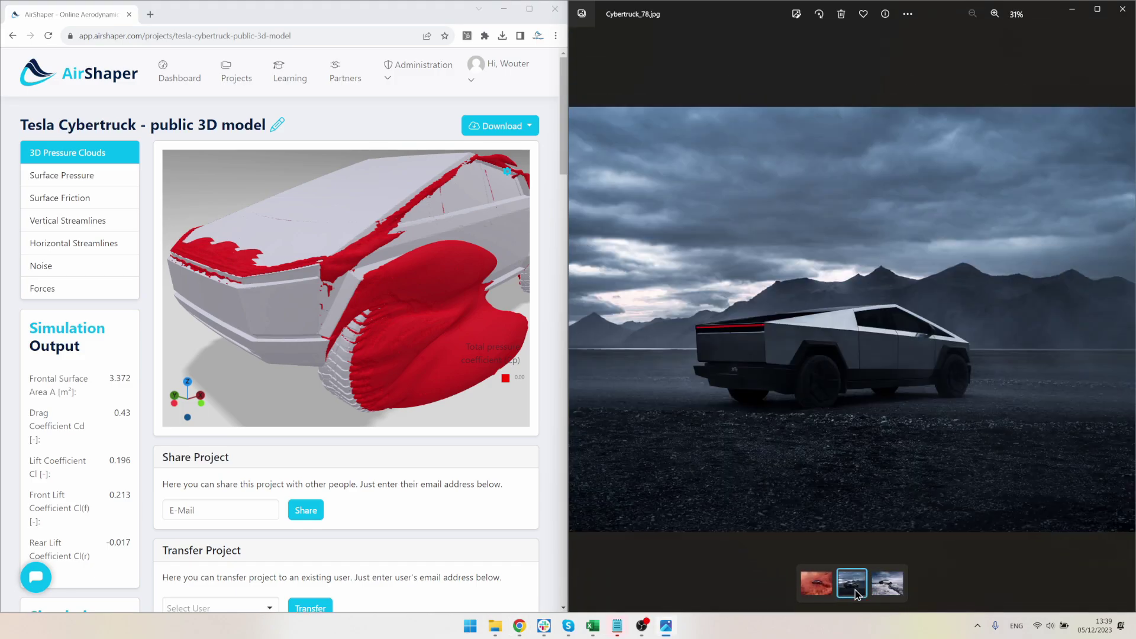
click(822, 590)
click(888, 583)
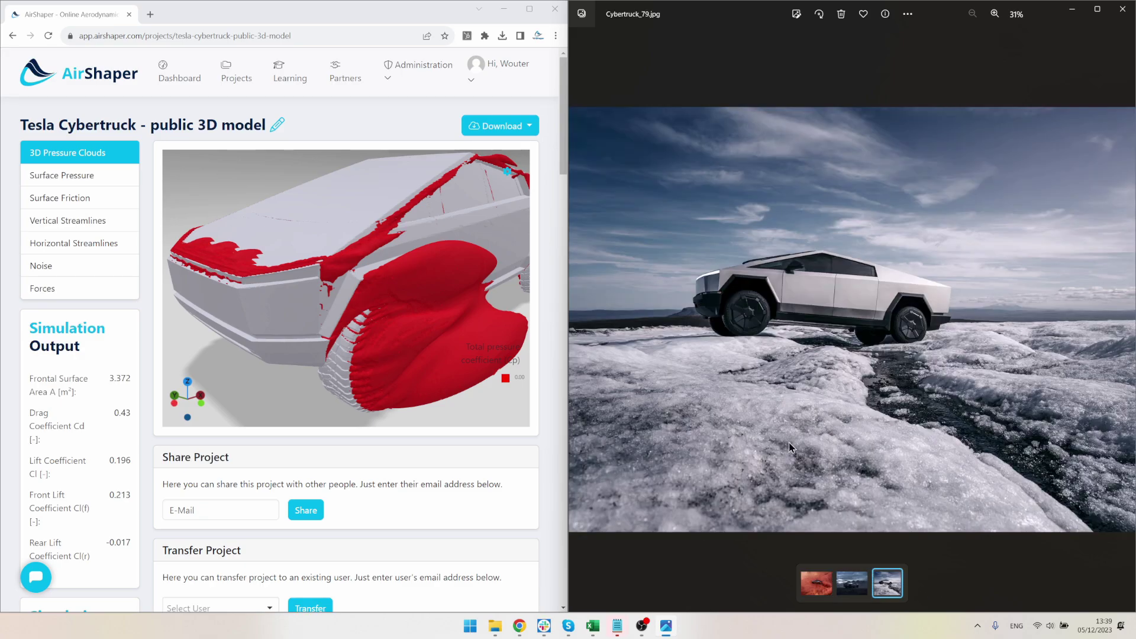
scroll(715, 320, up, 5)
scroll(714, 319, up, 6)
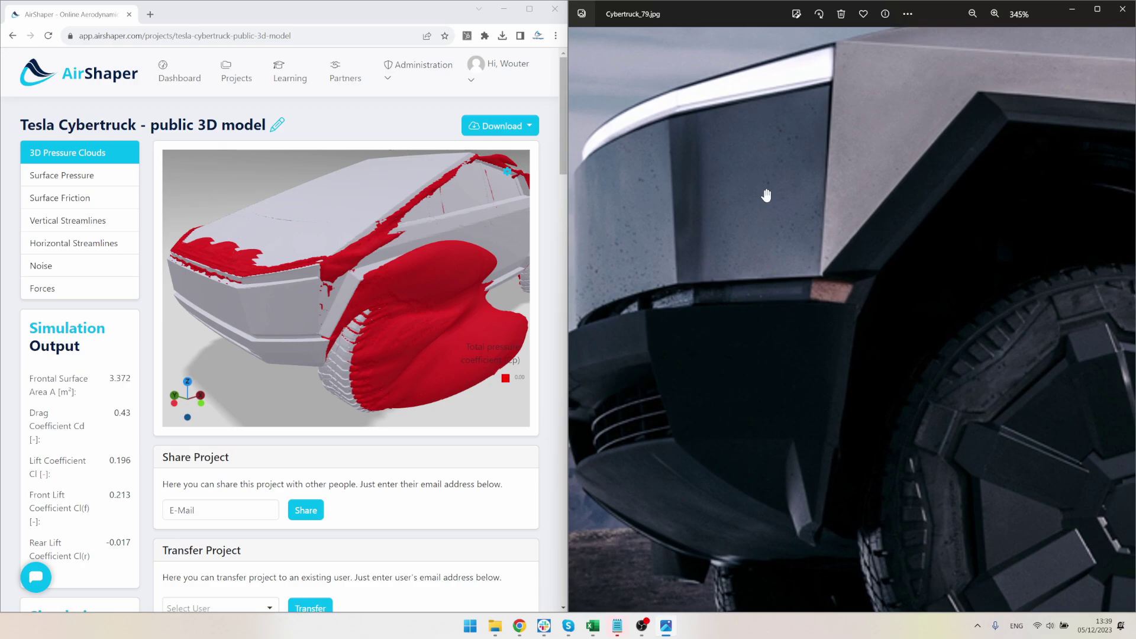
scroll(264, 307, up, 5)
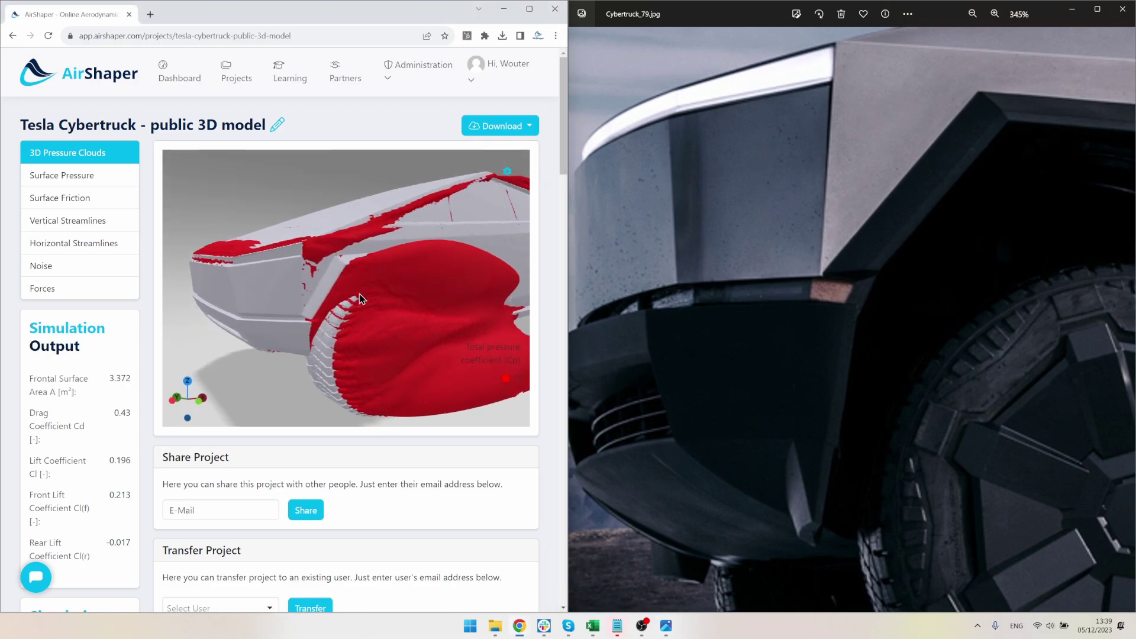
drag(264, 303, 238, 279)
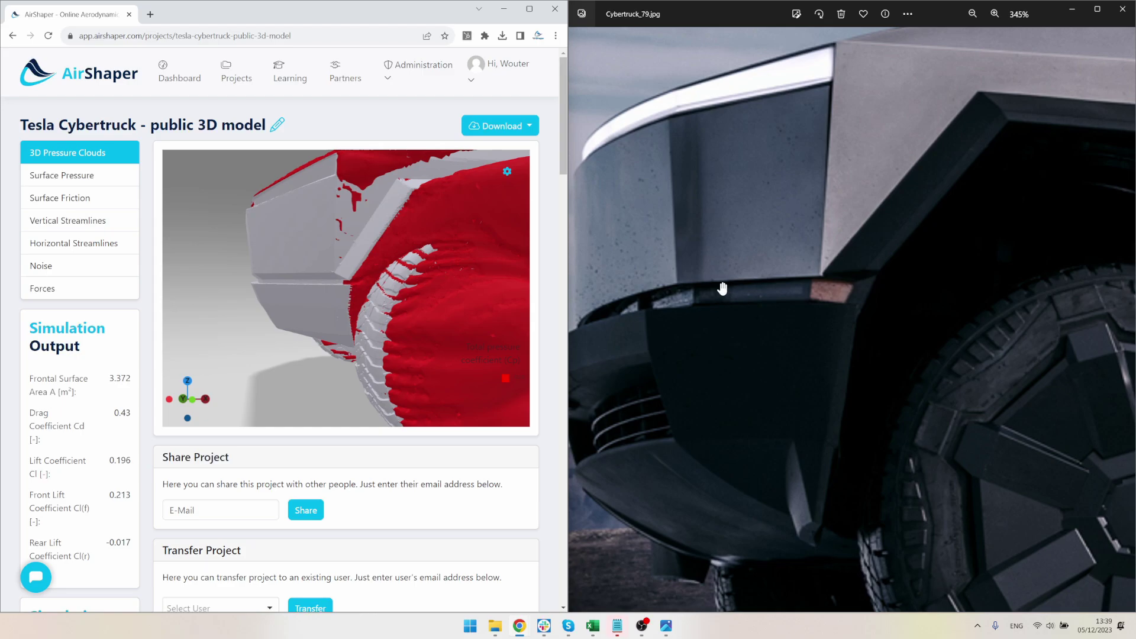
Step: Pan the 345% photo onto the lower front bumper and tyre, and turn the pressure clouds side-on
drag(1012, 228, 849, 251)
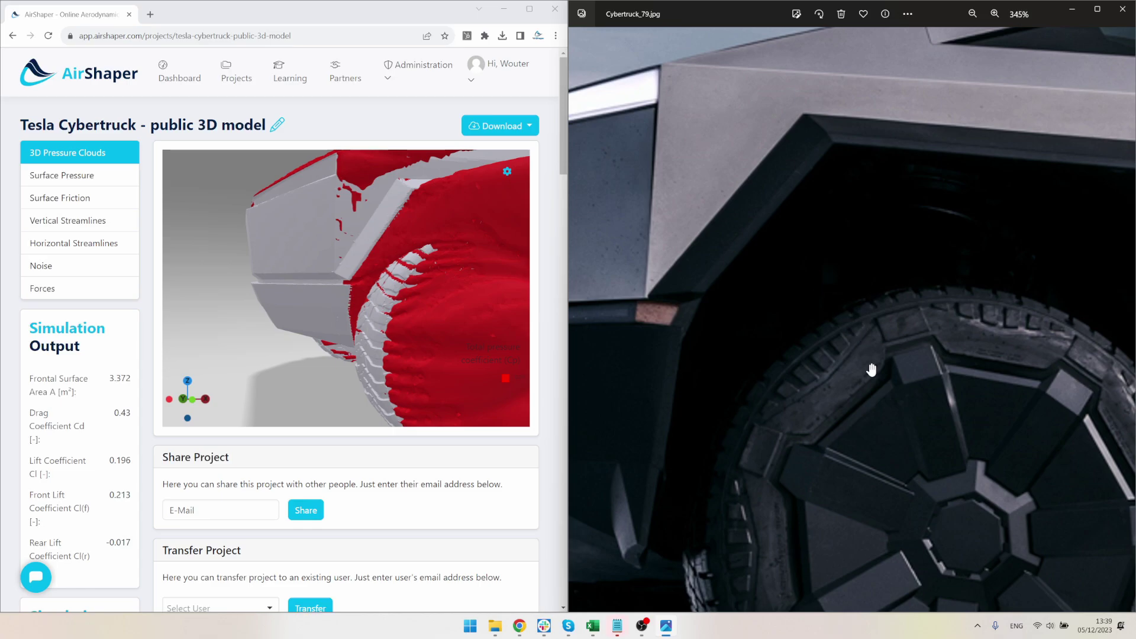
scroll(870, 371, down, 2)
scroll(839, 414, down, 2)
scroll(854, 404, down, 2)
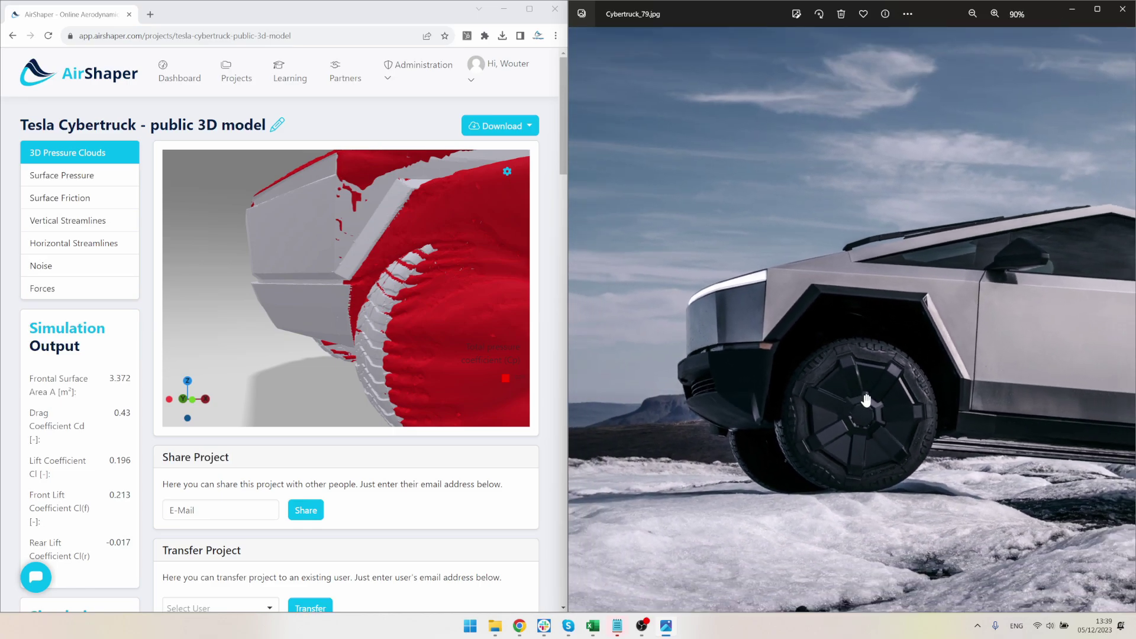
scroll(828, 411, up, 5)
scroll(876, 400, down, 1)
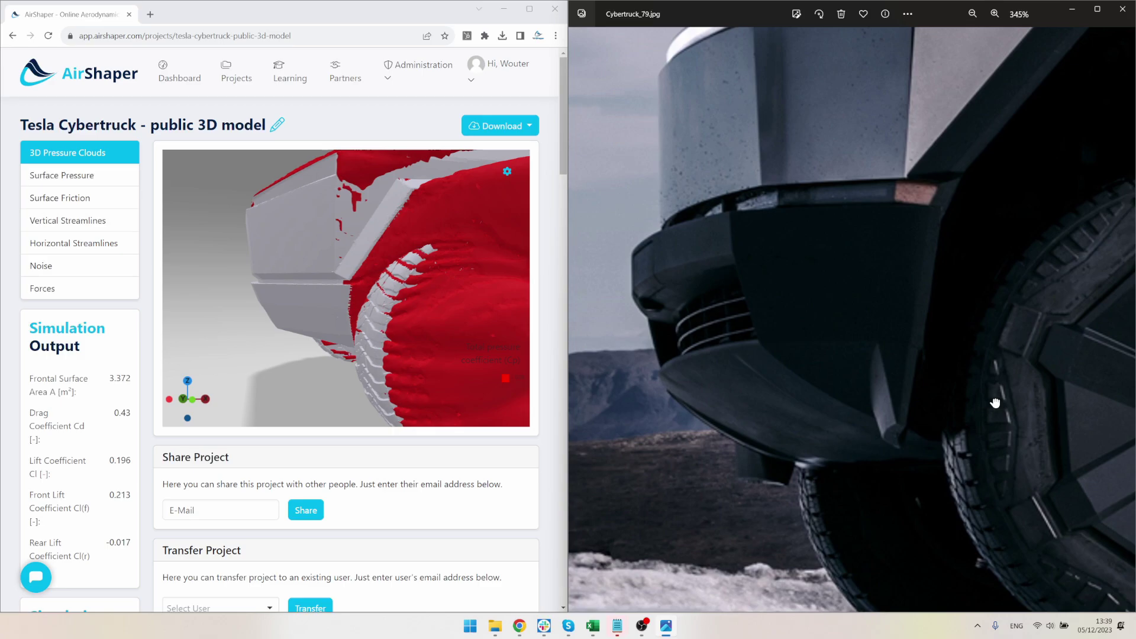
scroll(836, 406, up, 1)
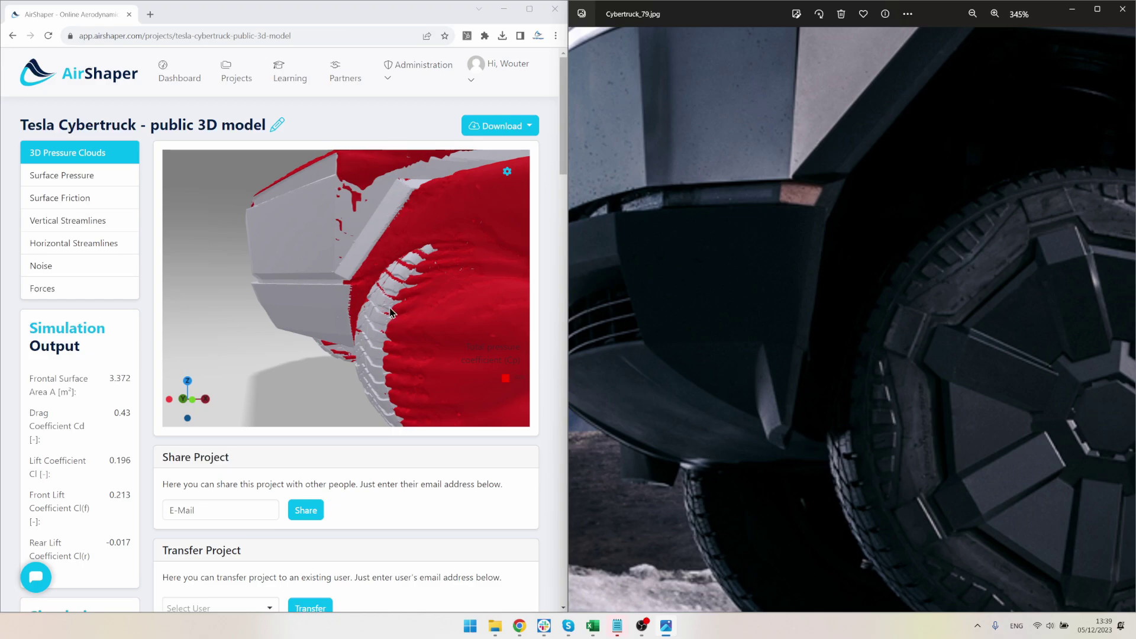
drag(390, 312, 513, 303)
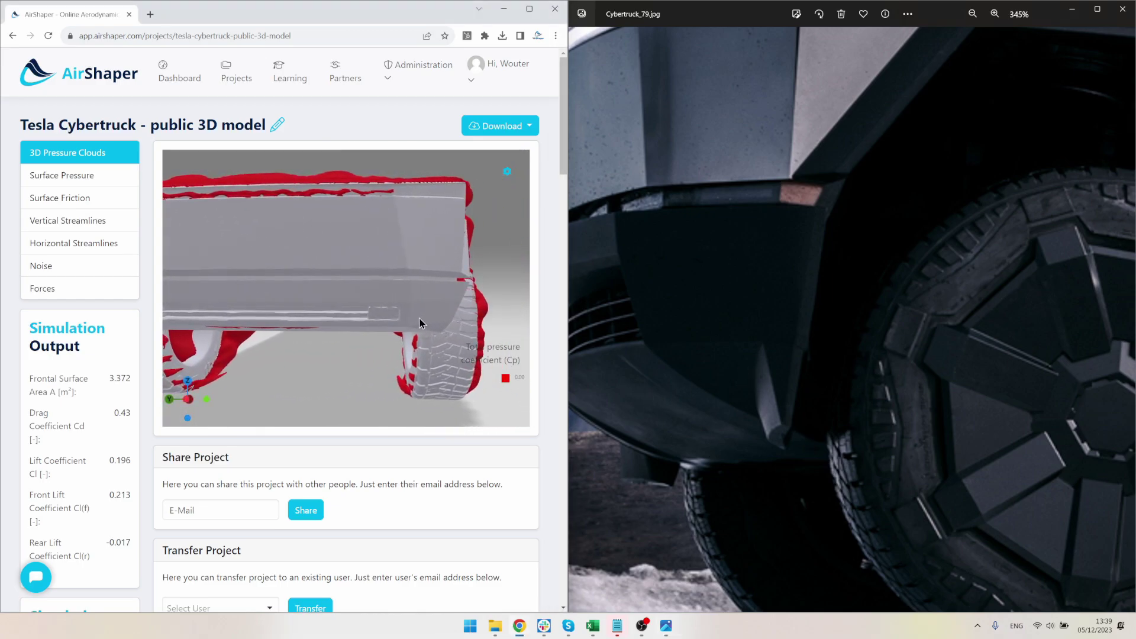
Step: Show the Cp surface pressure map, orbit toward the rear, and zoom the wheel photo to 313%
click(97, 179)
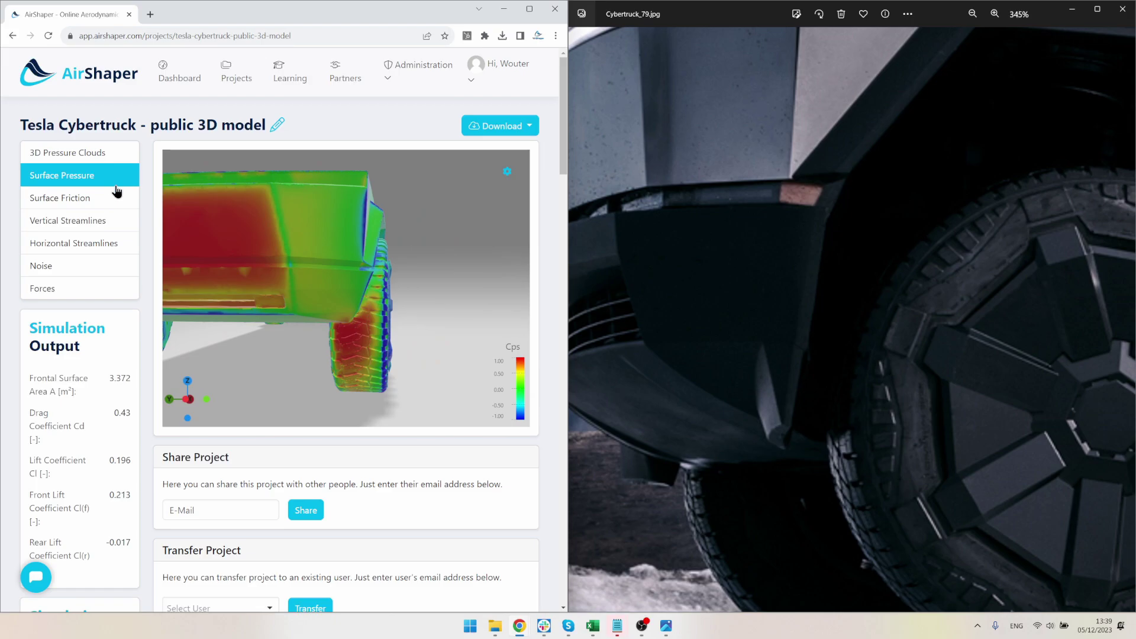
drag(237, 286, 351, 282)
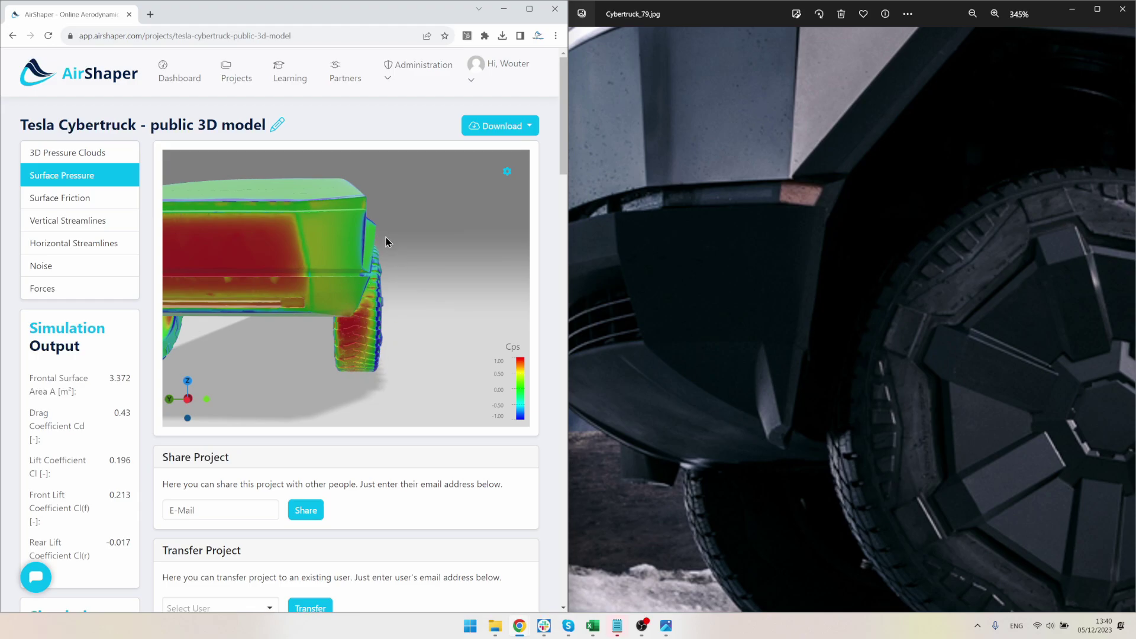
scroll(962, 317, down, 5)
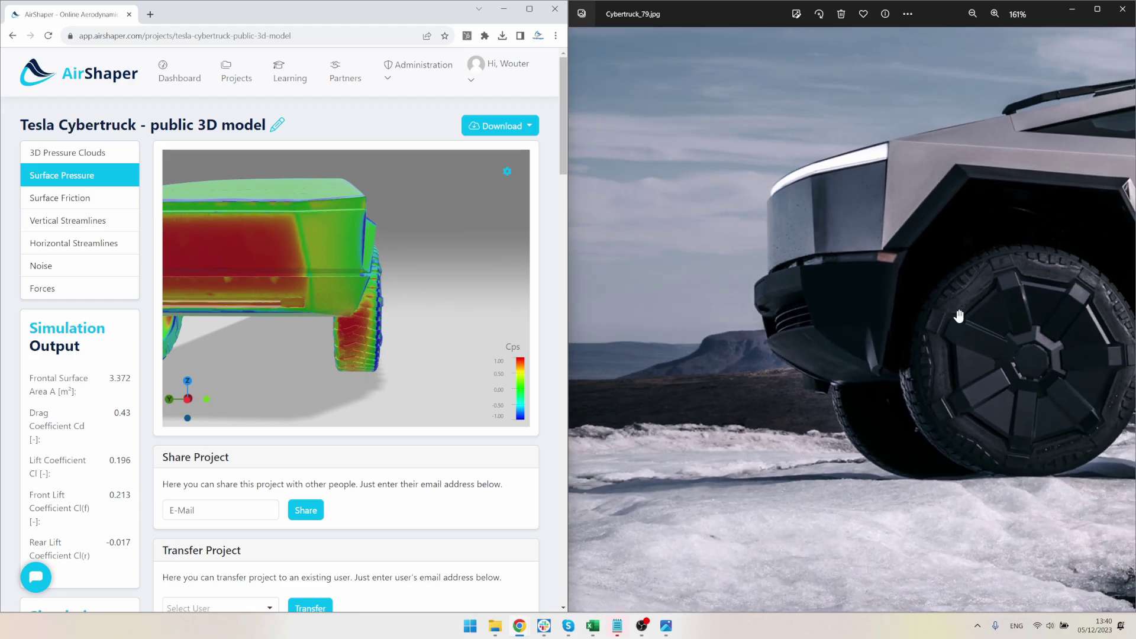
scroll(960, 314, up, 5)
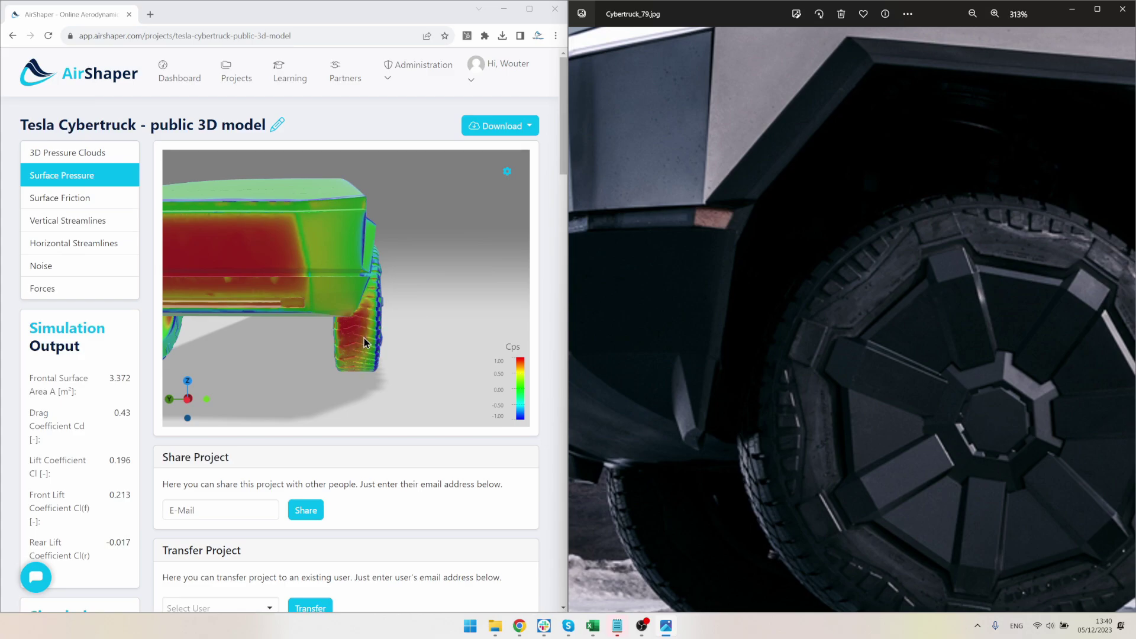
Step: Show the 3D pressure clouds again and orbit to a side-on view beside the front wheel
click(89, 154)
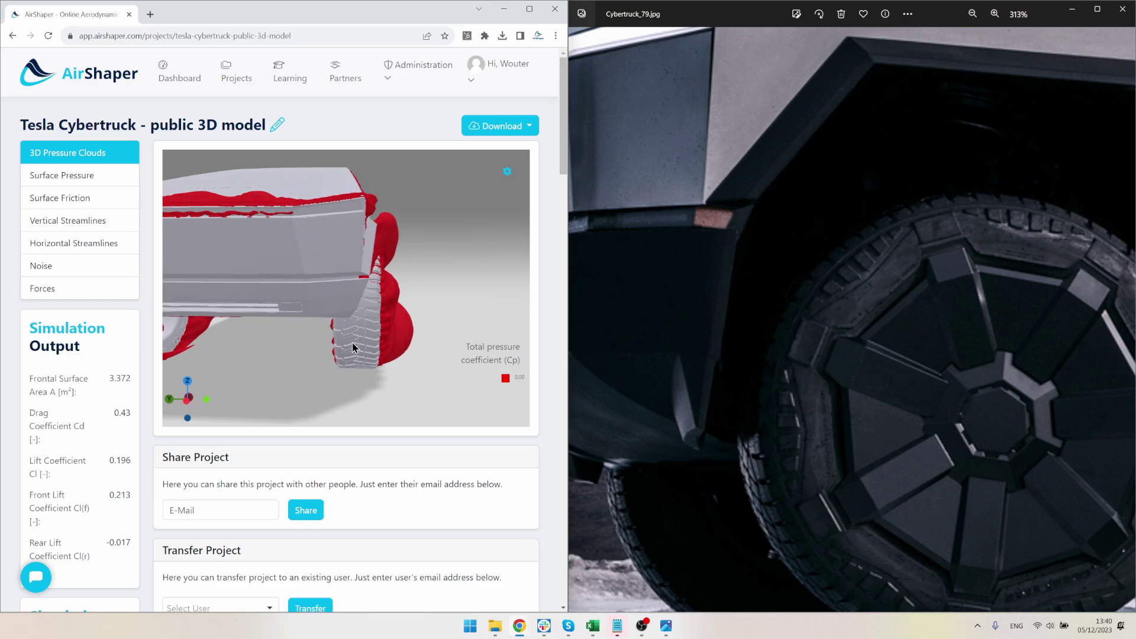
drag(338, 354, 360, 303)
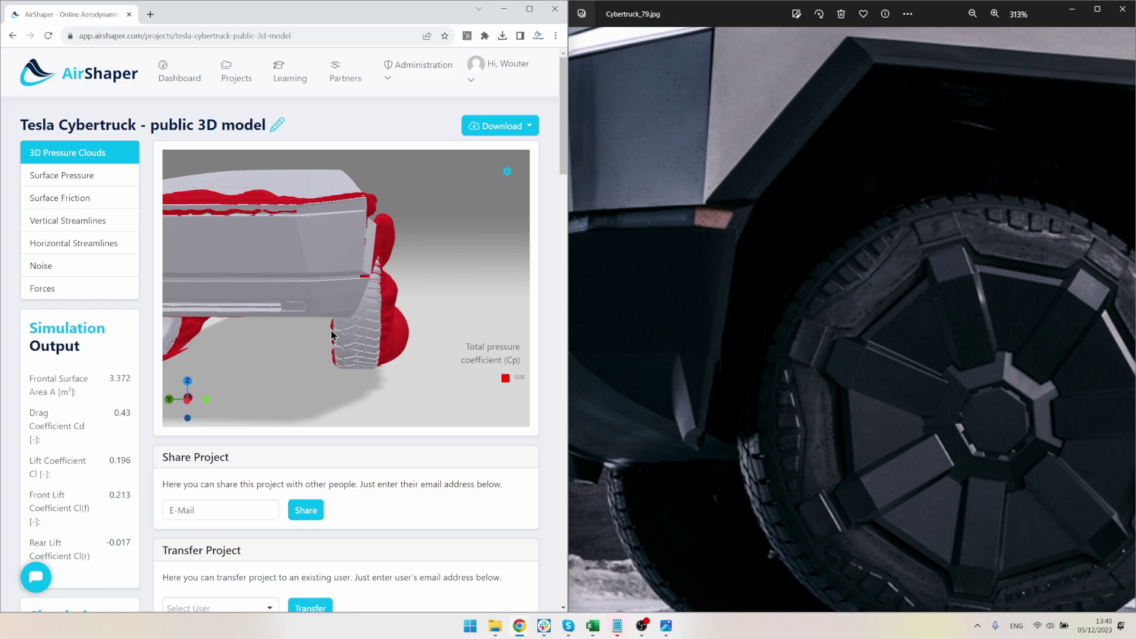
drag(733, 393, 849, 380)
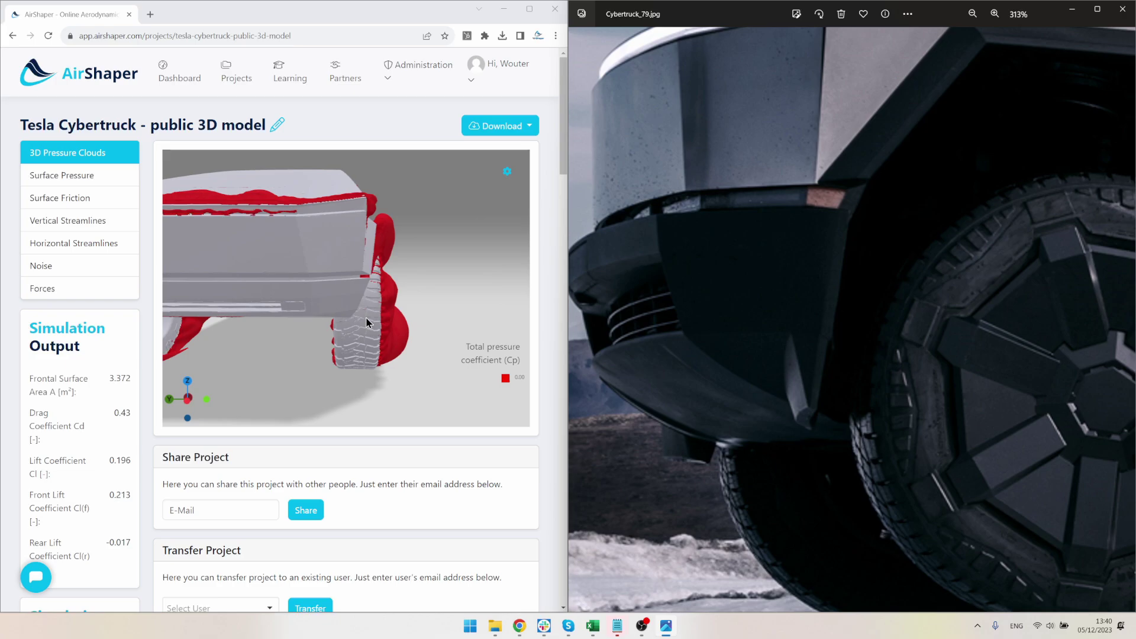
drag(372, 317, 337, 299)
Step: Pan the photo to the side sill and zoom the clouds onto the red wheel-arch cloud
click(778, 310)
scroll(766, 375, down, 10)
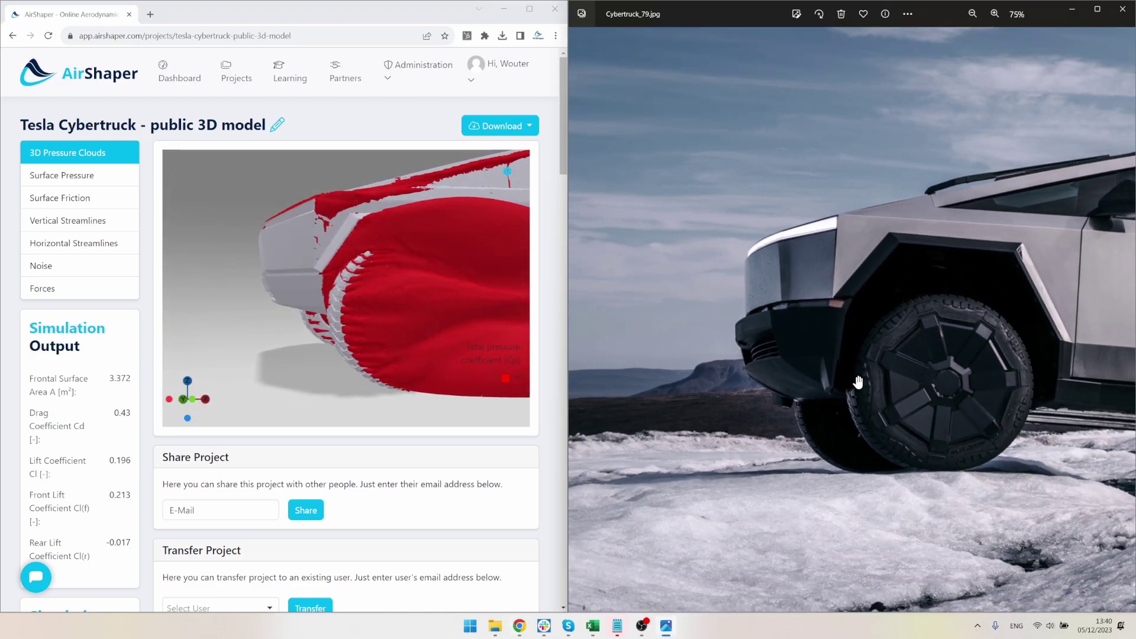
scroll(769, 374, up, 10)
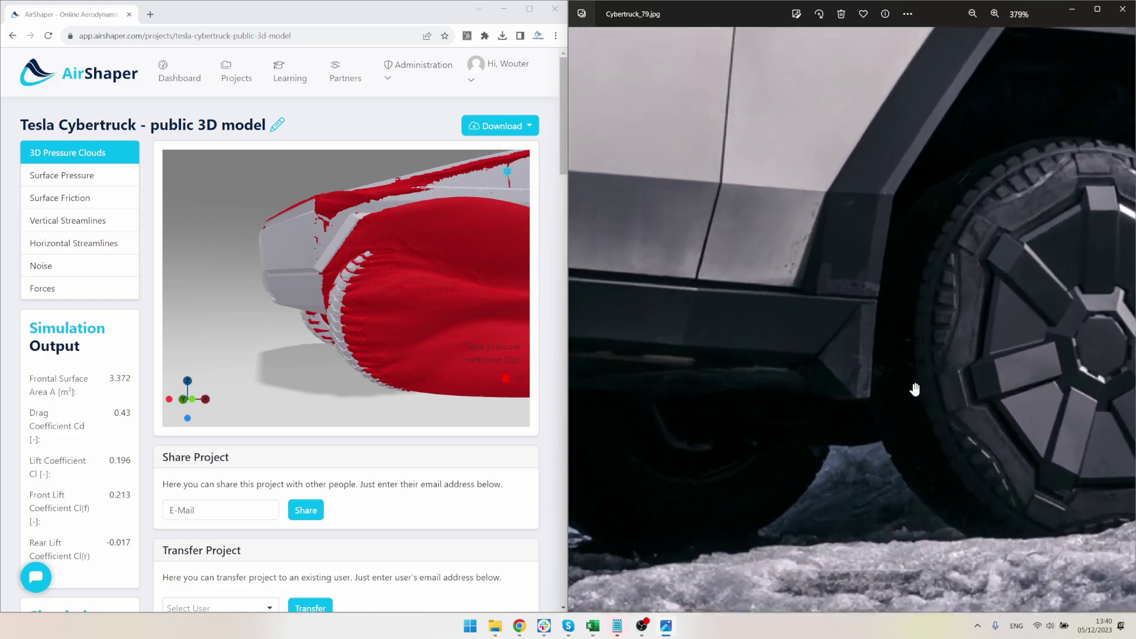
drag(914, 388, 929, 400)
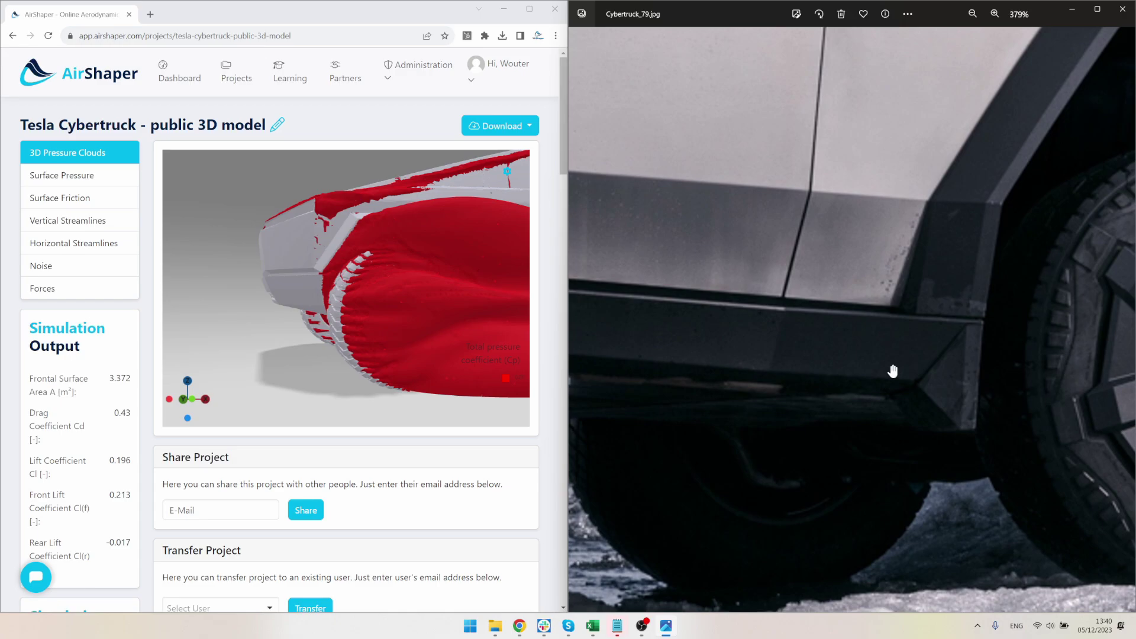
drag(299, 299, 342, 197)
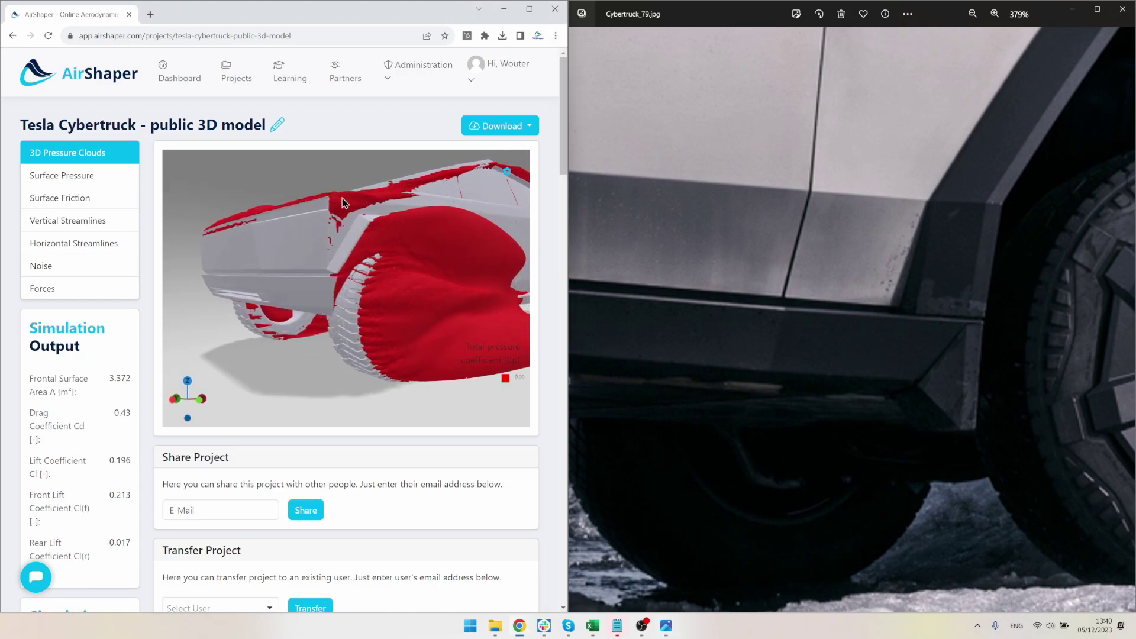
drag(436, 255, 404, 266)
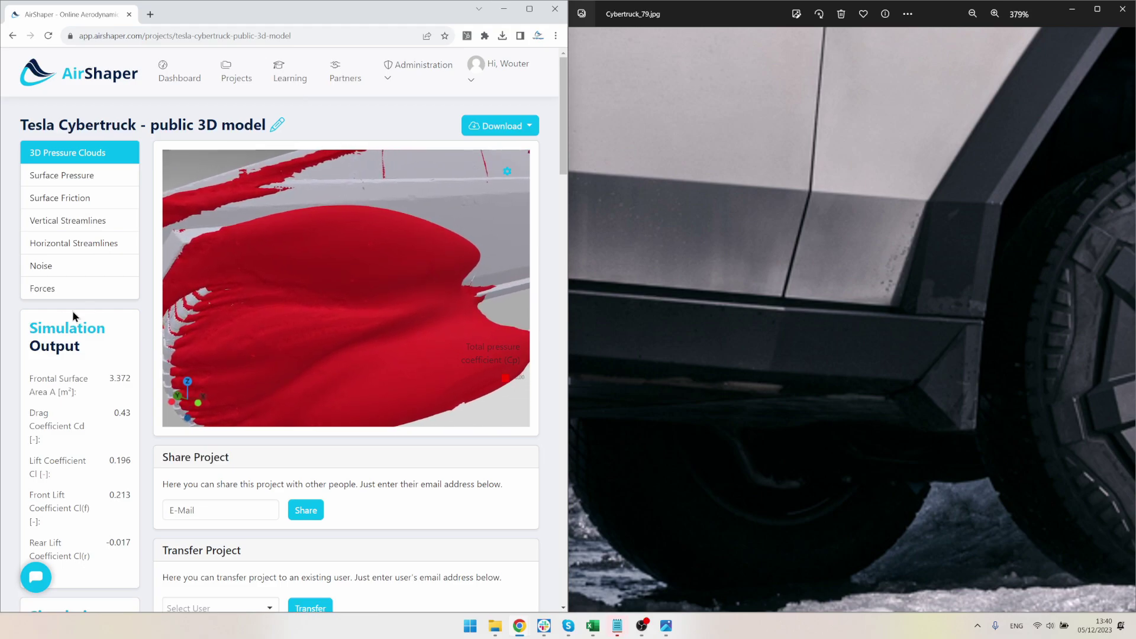
Step: Show the Forces results (X 8.03e+2 N, Z 3.66e+2 N) and zoom the photo out to 133%
click(51, 292)
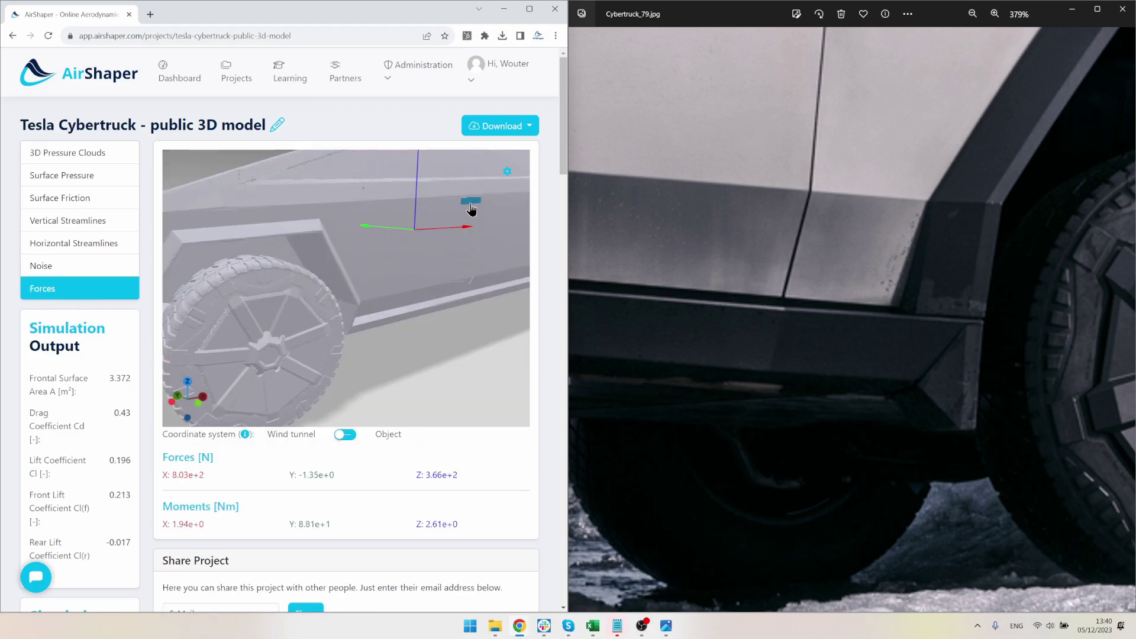
click(849, 343)
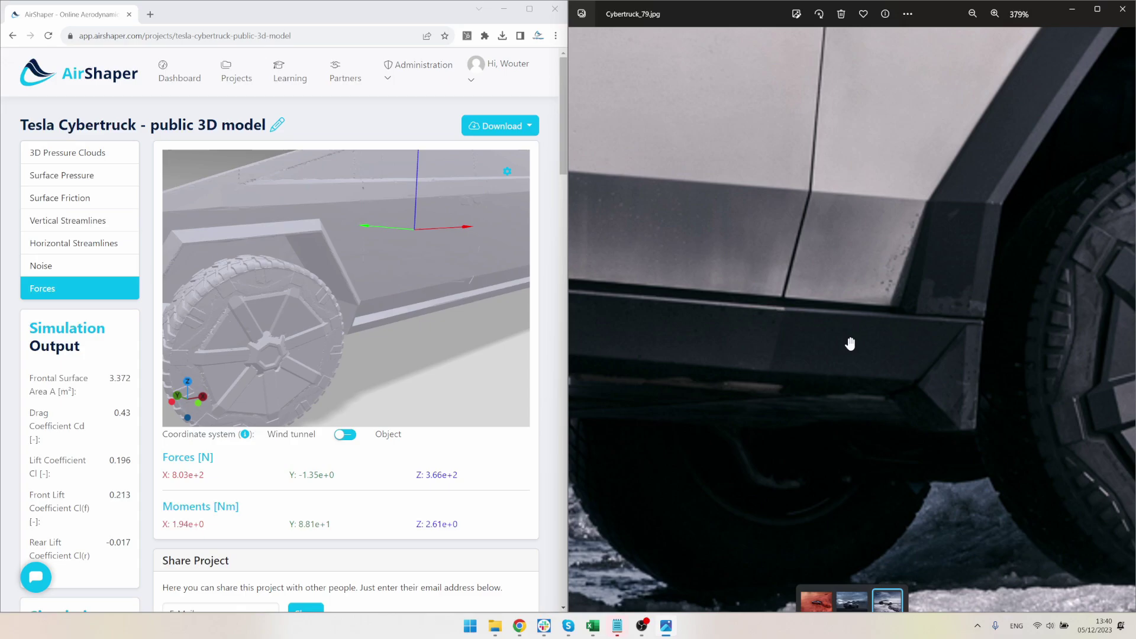
scroll(840, 349, down, 5)
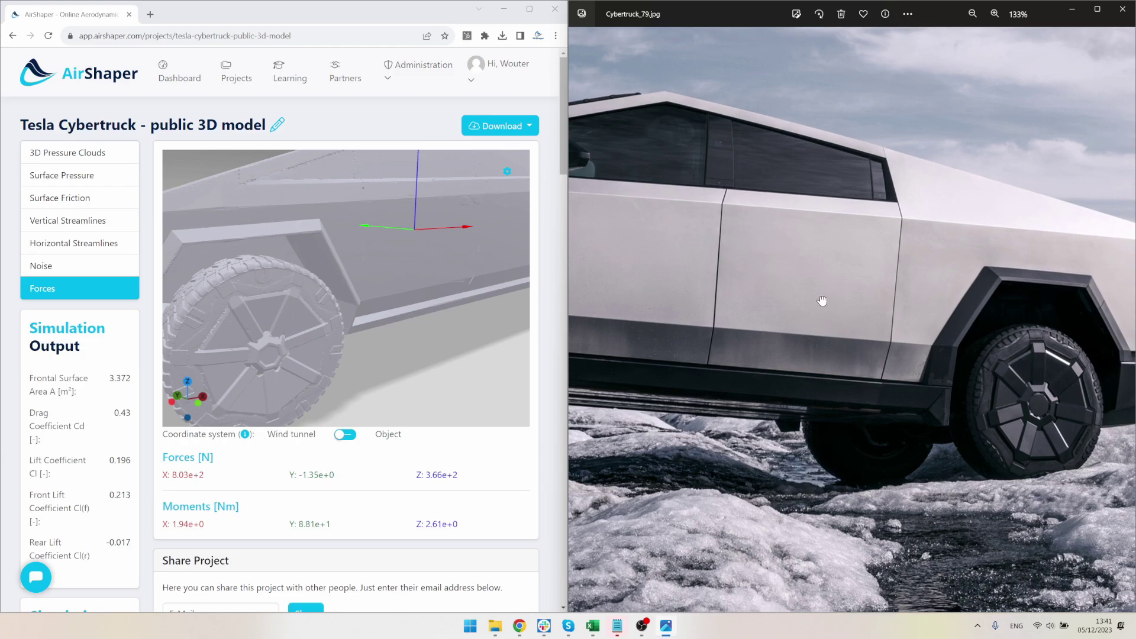
Step: Zoom out and orbit the Forces model to a full side view of the Cybertruck
scroll(402, 304, down, 10)
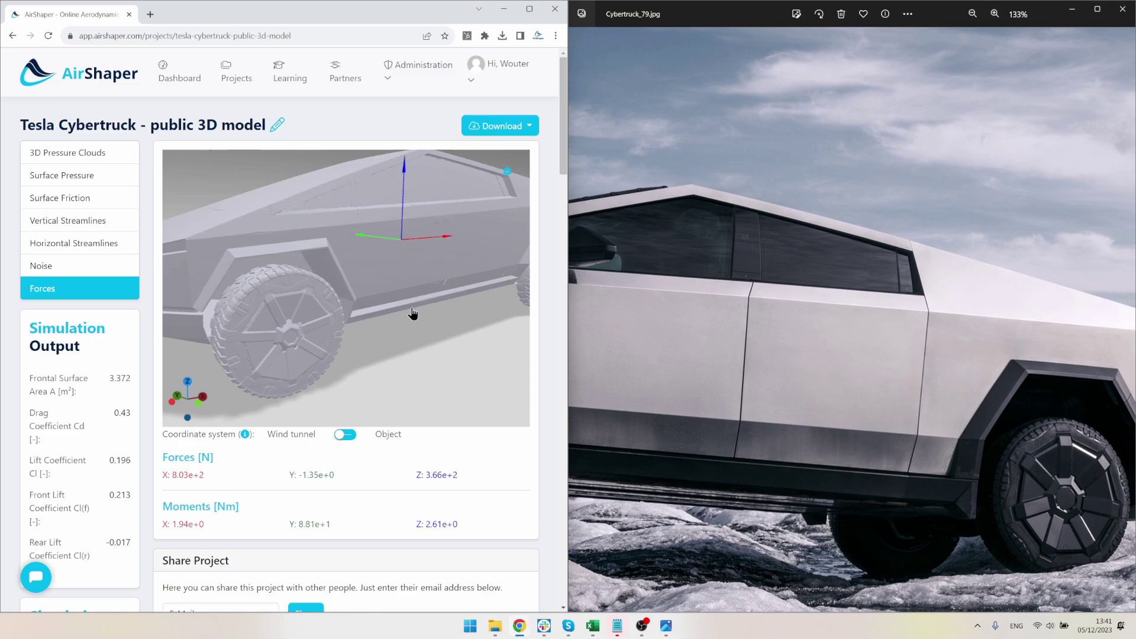
drag(413, 292, 395, 331)
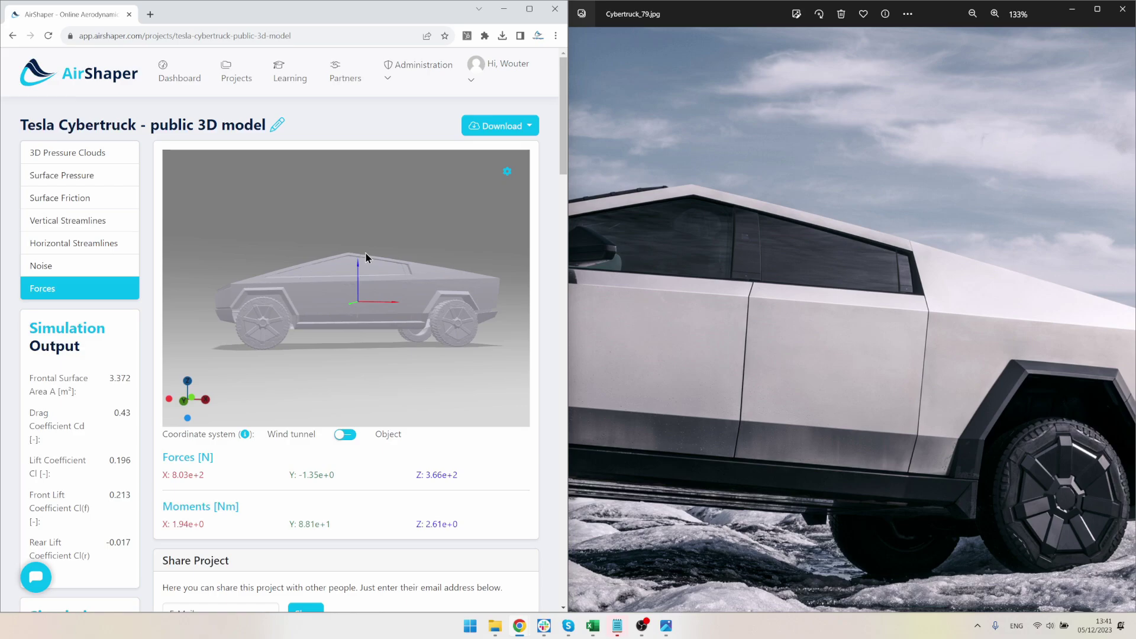
mouse_move(369, 260)
mouse_down()
mouse_move(388, 329)
mouse_move(373, 240)
mouse_up()
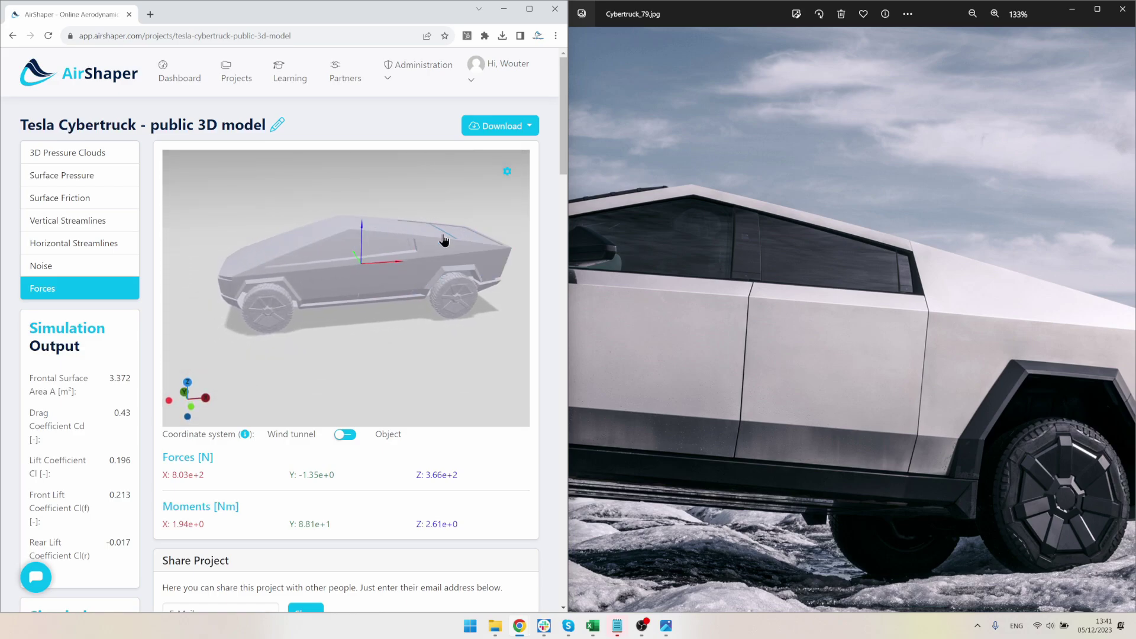
drag(445, 244, 427, 296)
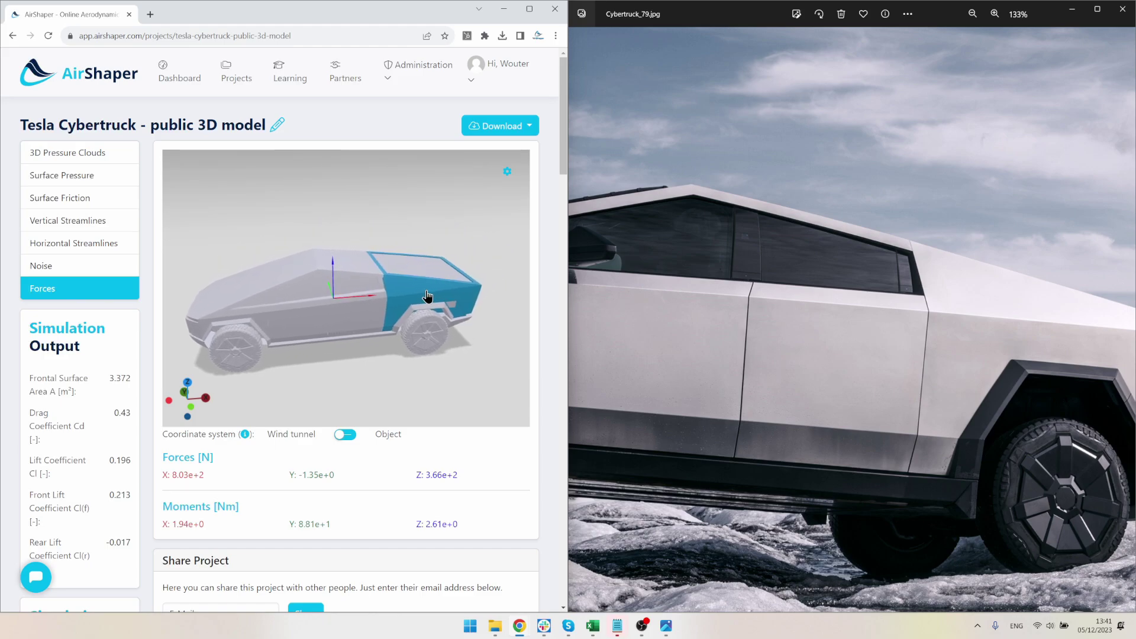
scroll(427, 296, up, 3)
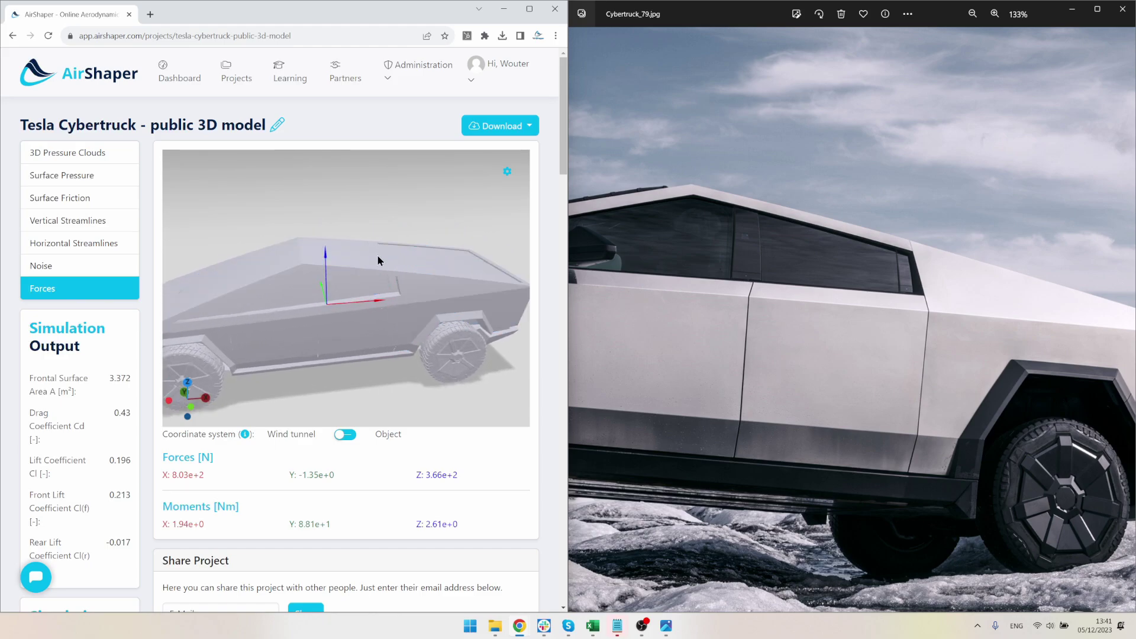
scroll(378, 260, down, 3)
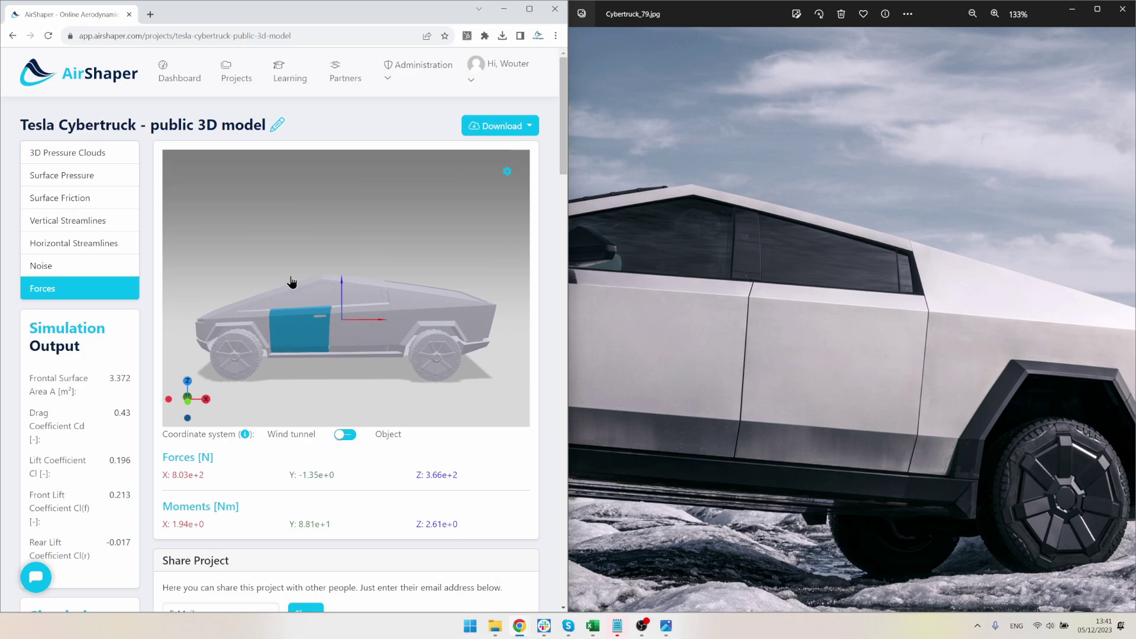
drag(291, 282, 381, 328)
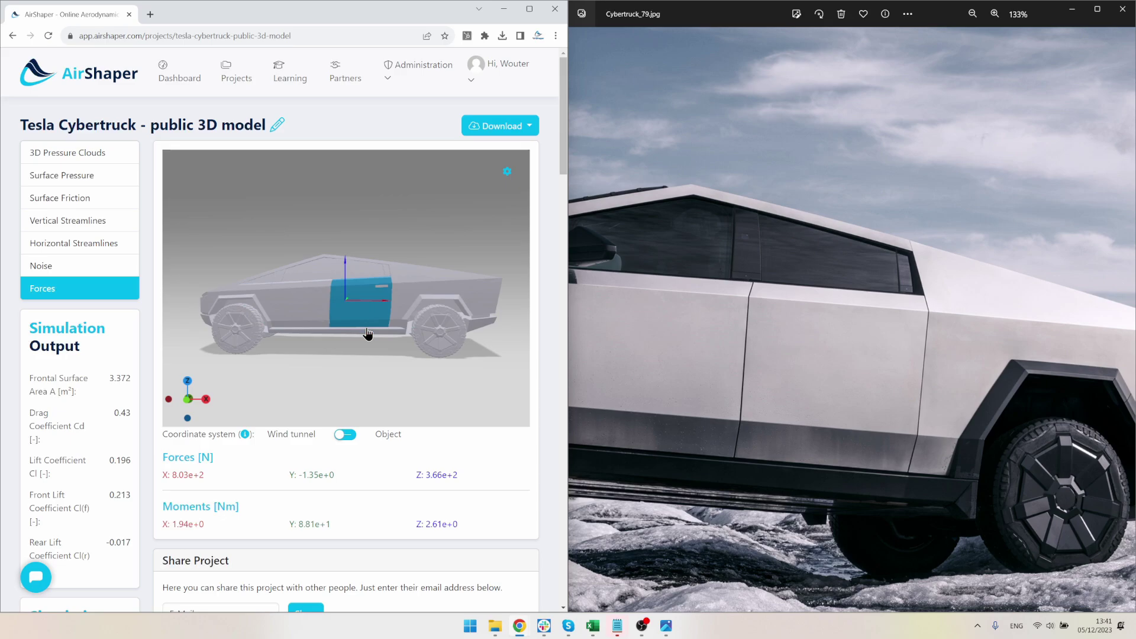
drag(359, 331, 380, 346)
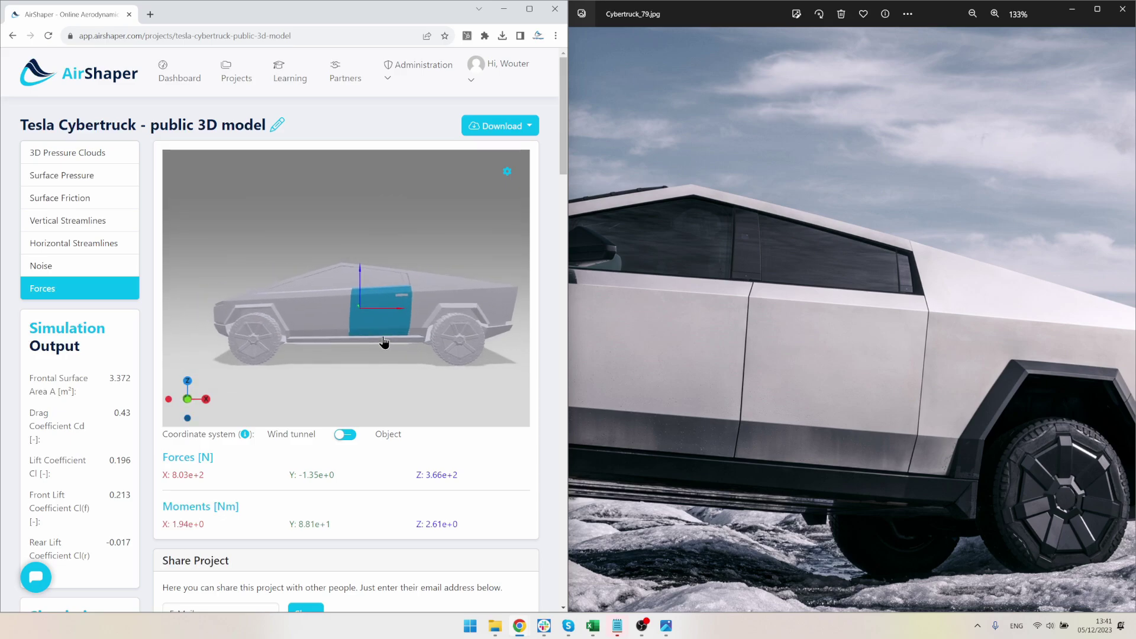